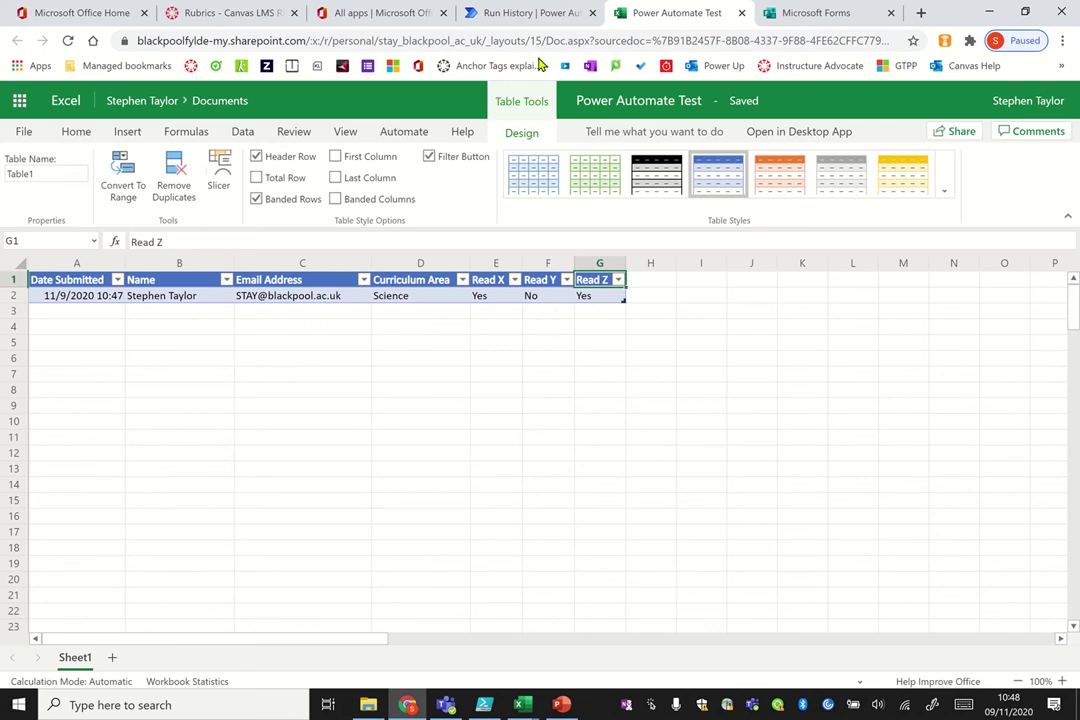
Step: Switch to Power Automate, open the Power Automate Test flow for editing, and add a Condition control after Add a row into a table
left_click(555, 12)
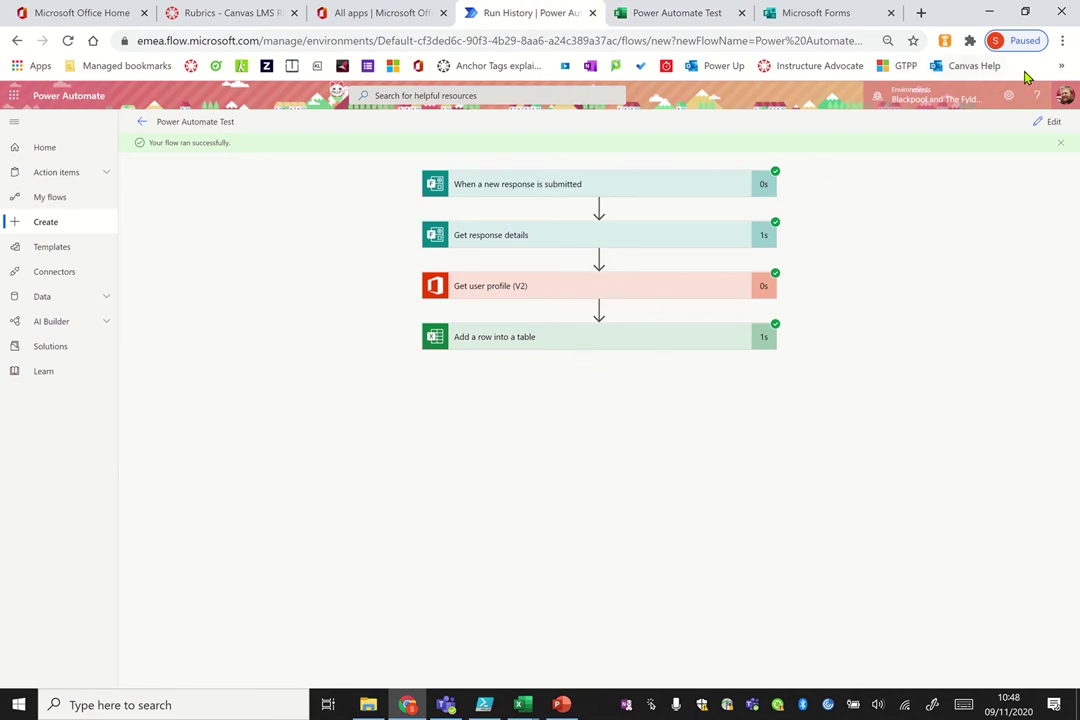
left_click(1050, 122)
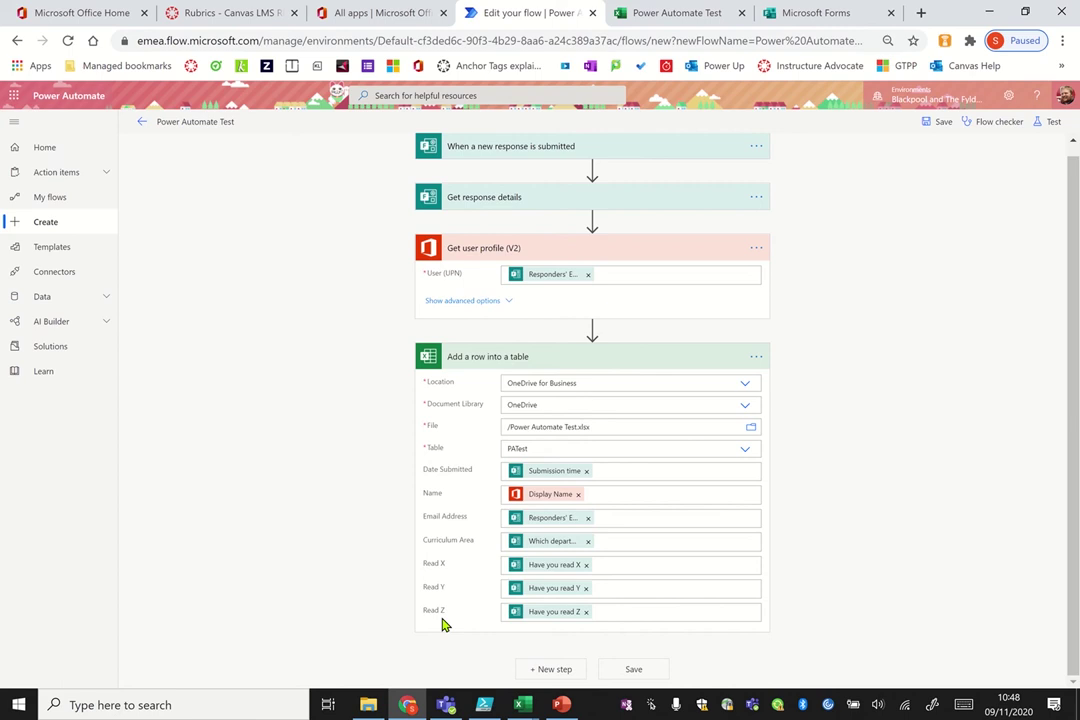
left_click(551, 669)
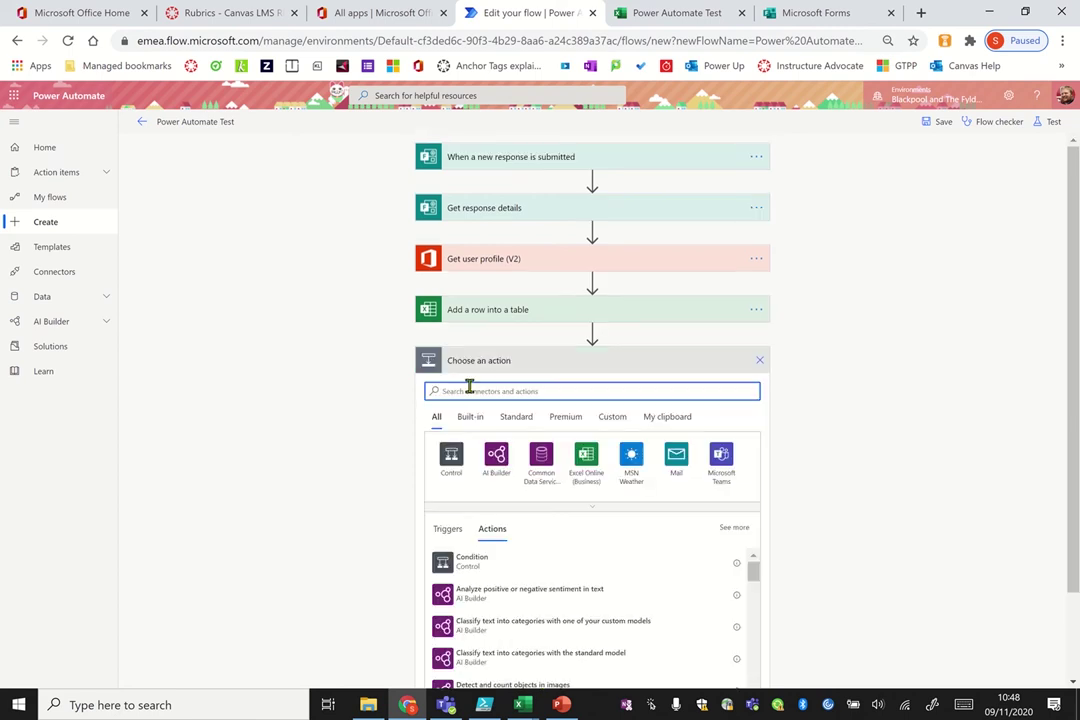
left_click(451, 460)
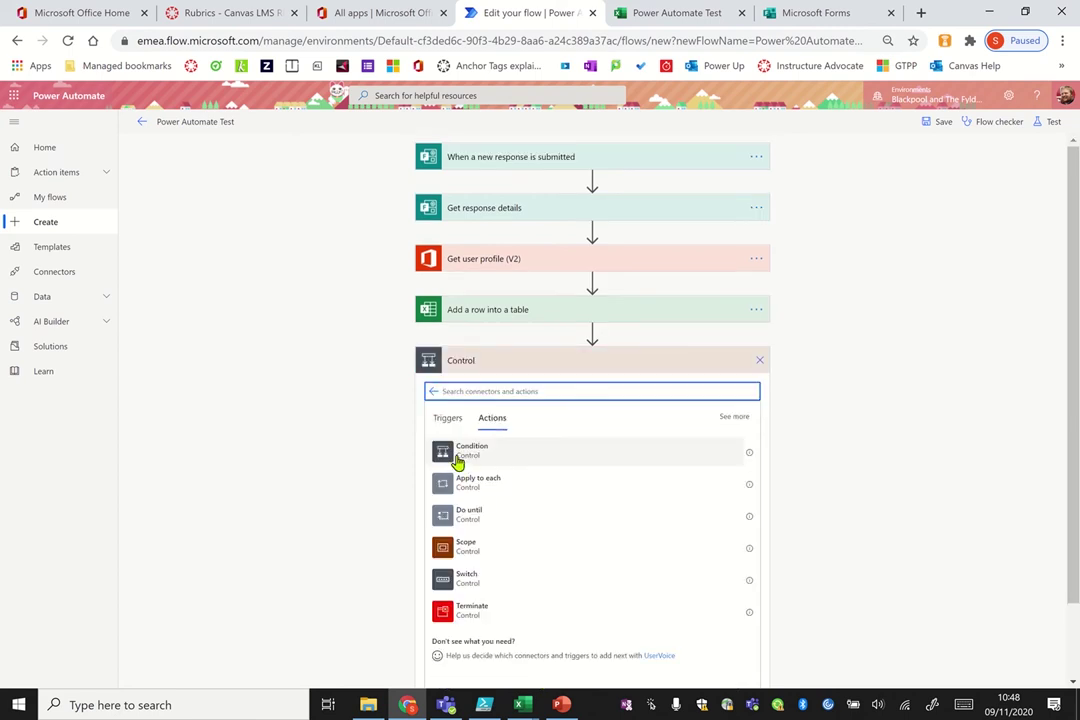
left_click(451, 460)
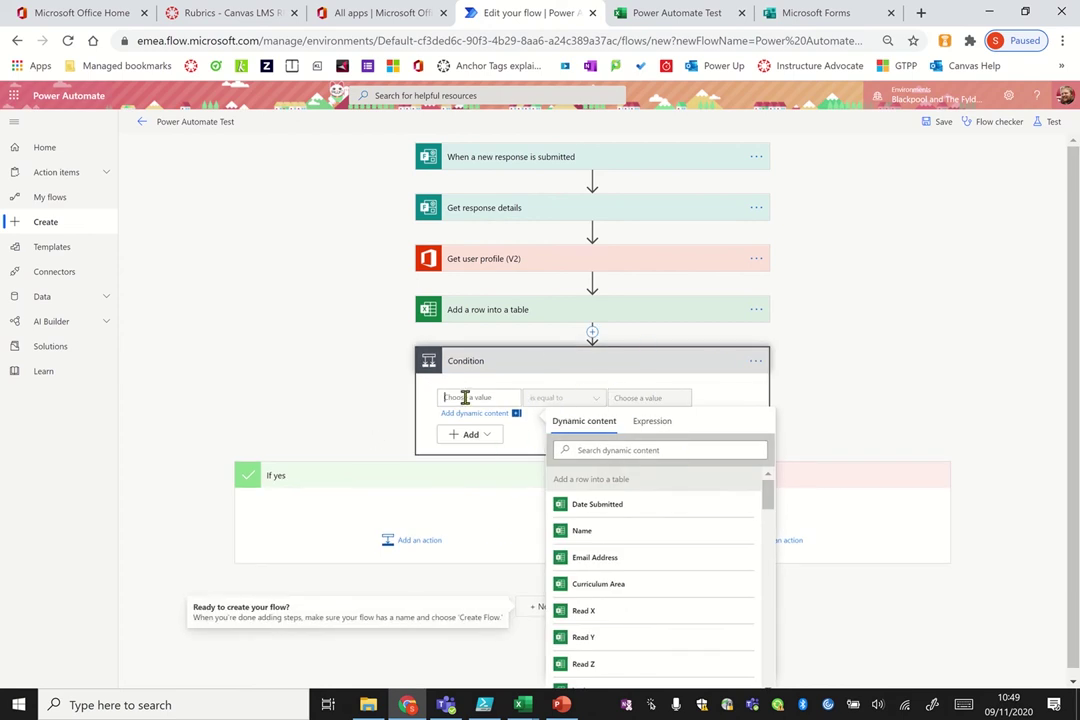
Step: Set the condition to check that the table's Read X value is equal to Yes
left_click(586, 612)
left_click(641, 397)
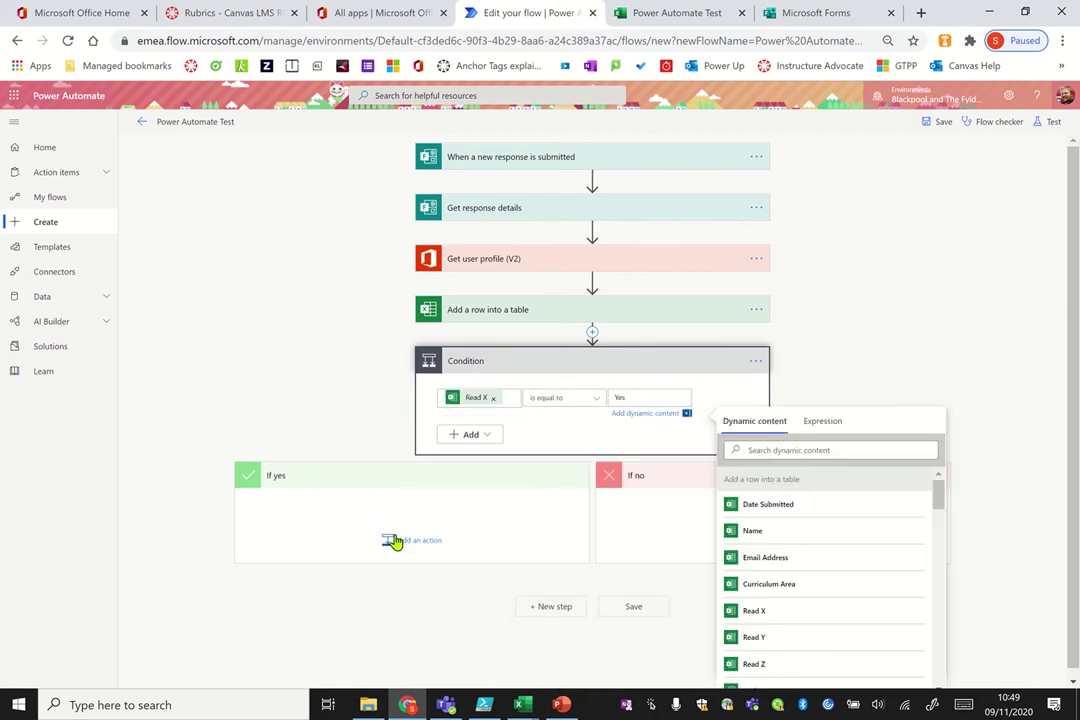
left_click(398, 540)
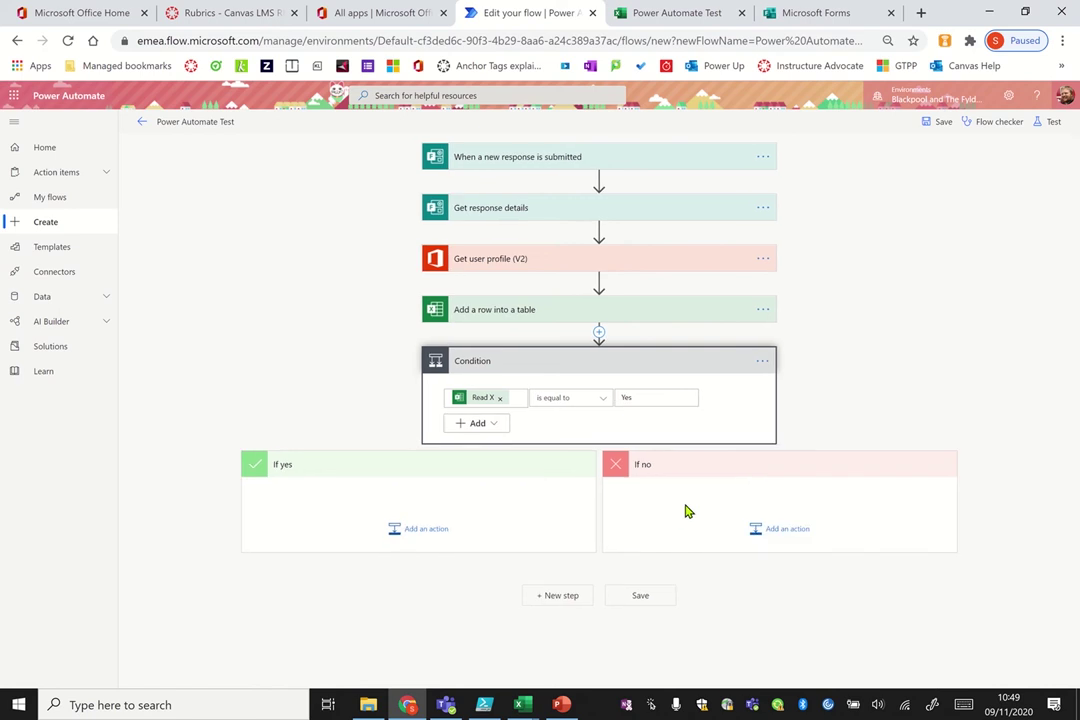
Step: Add an Office 365 Outlook Send an email (V2) action to the condition's If no branch
left_click(783, 530)
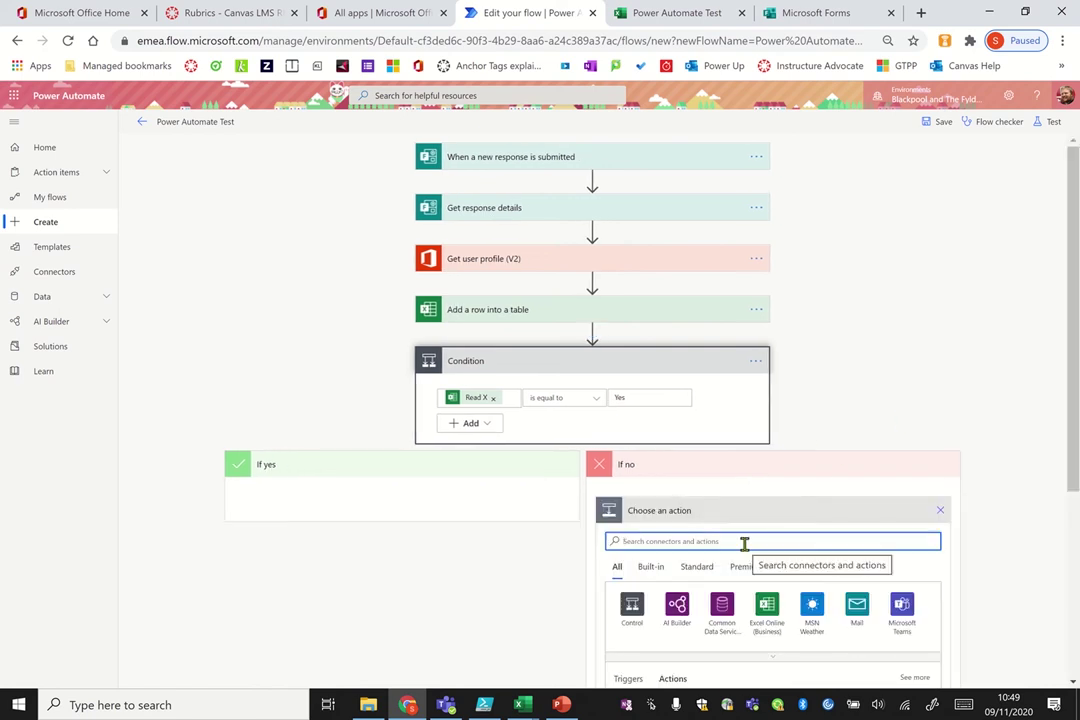
type("outlook")
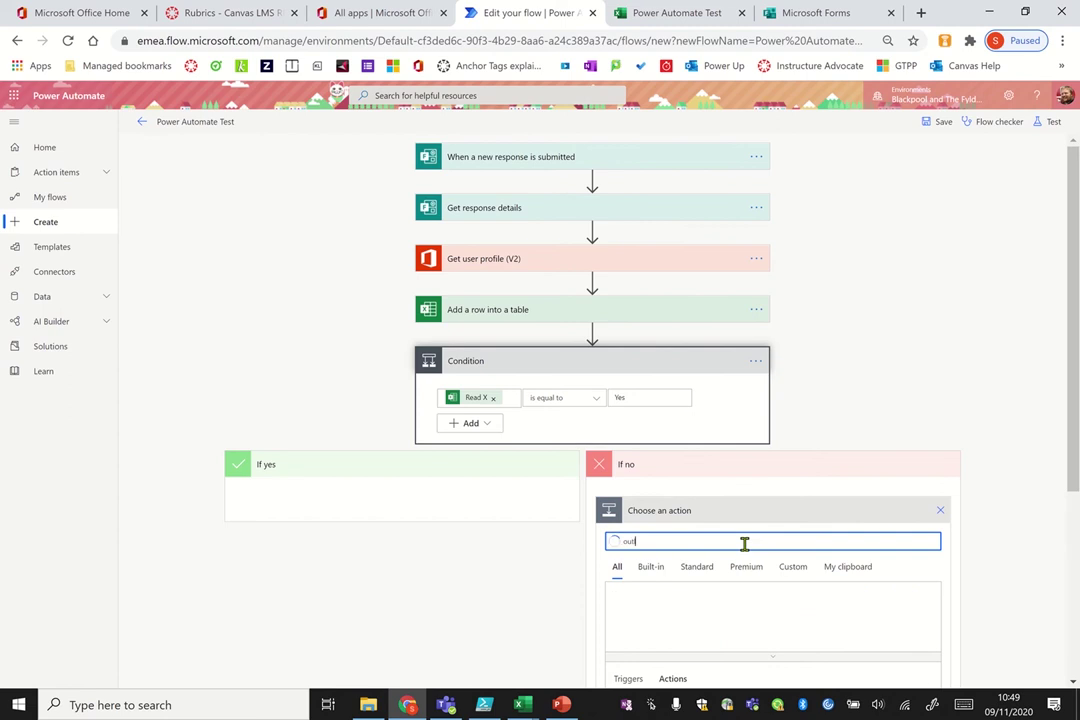
left_click(634, 610)
left_click_drag(1073, 356, 1077, 526)
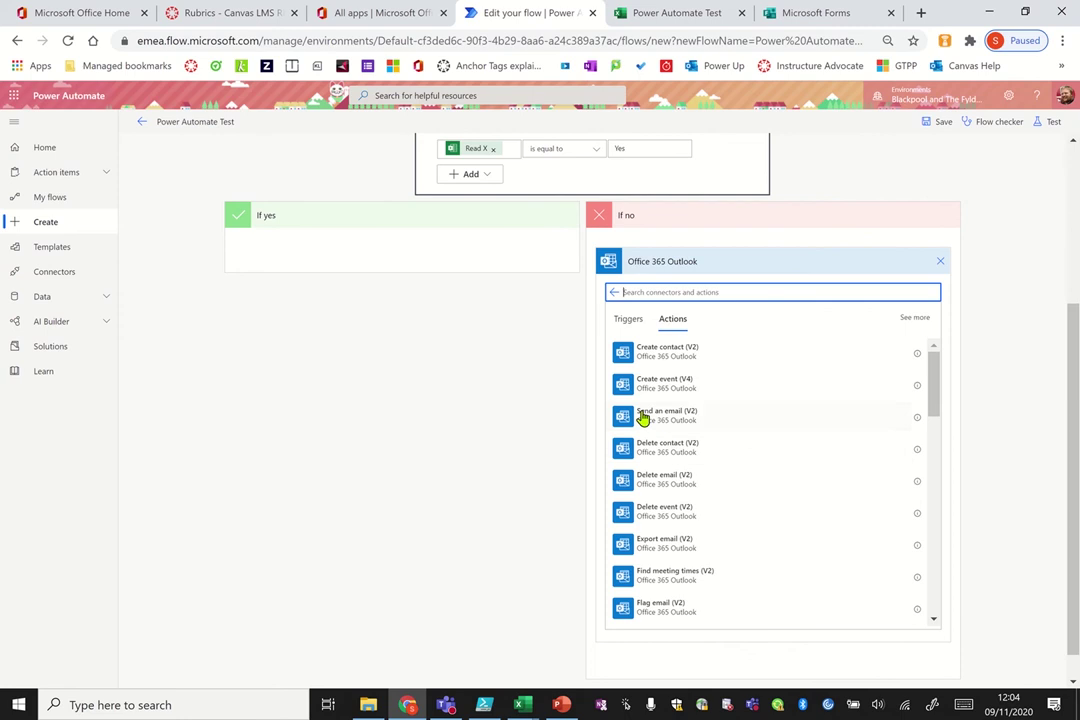
left_click(688, 417)
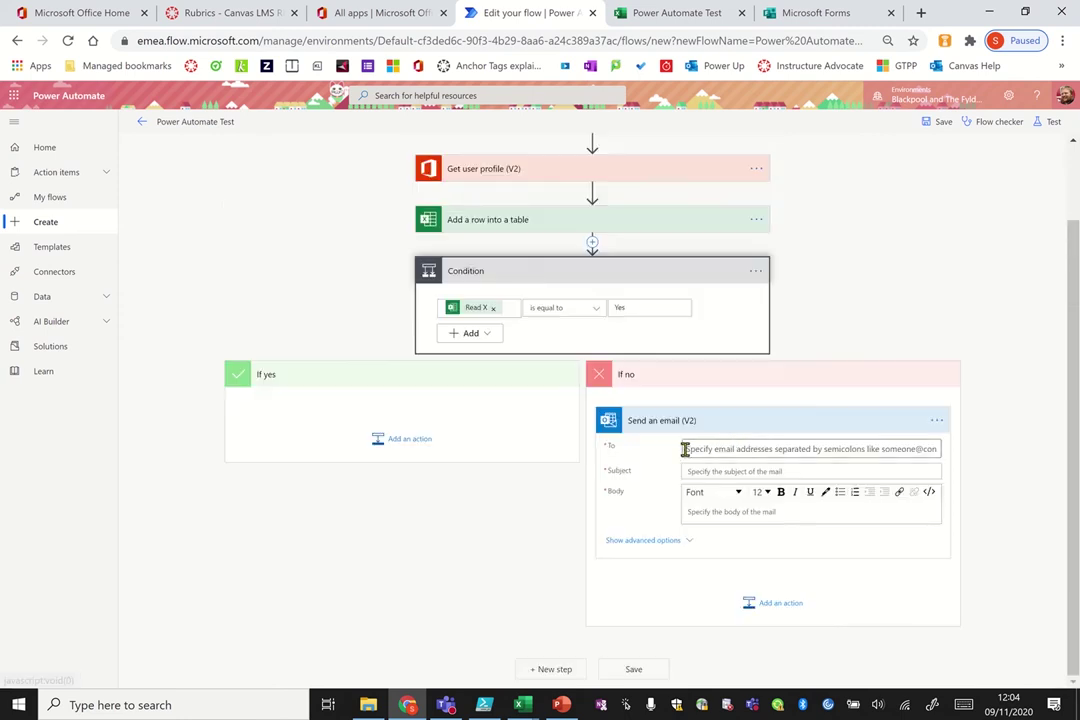
Step: Address the email to Responders' Email plus the support mailbox address, and set its subject to "Power Automate Test"
left_click(735, 451)
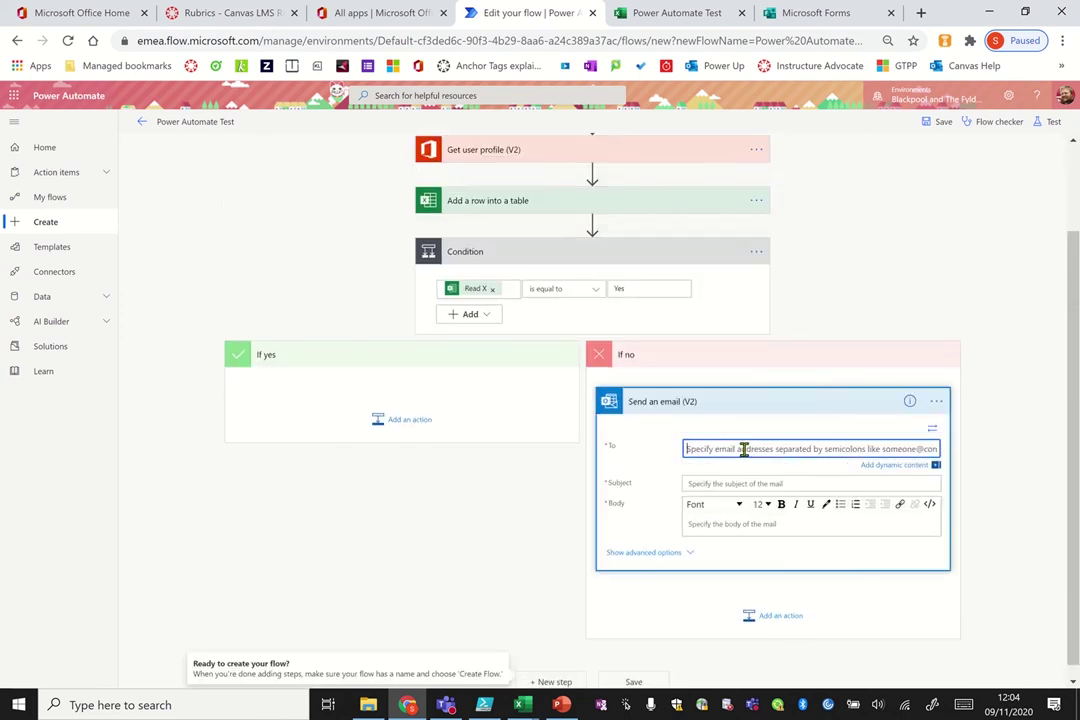
left_click(880, 470)
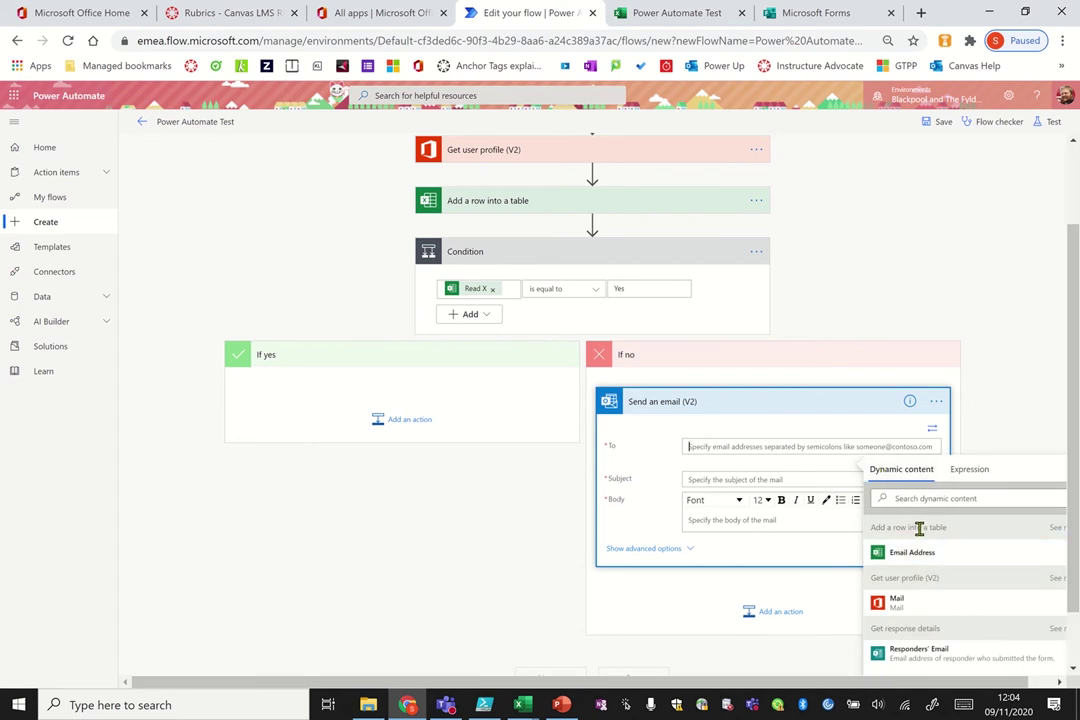
left_click(915, 652)
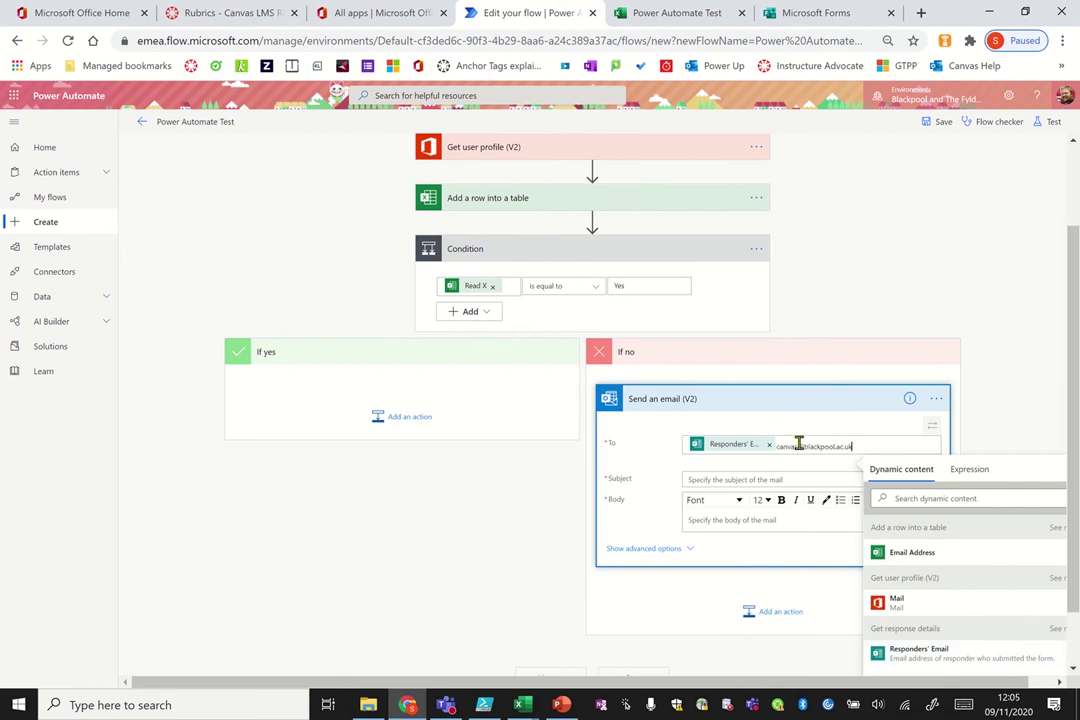
left_click(870, 446)
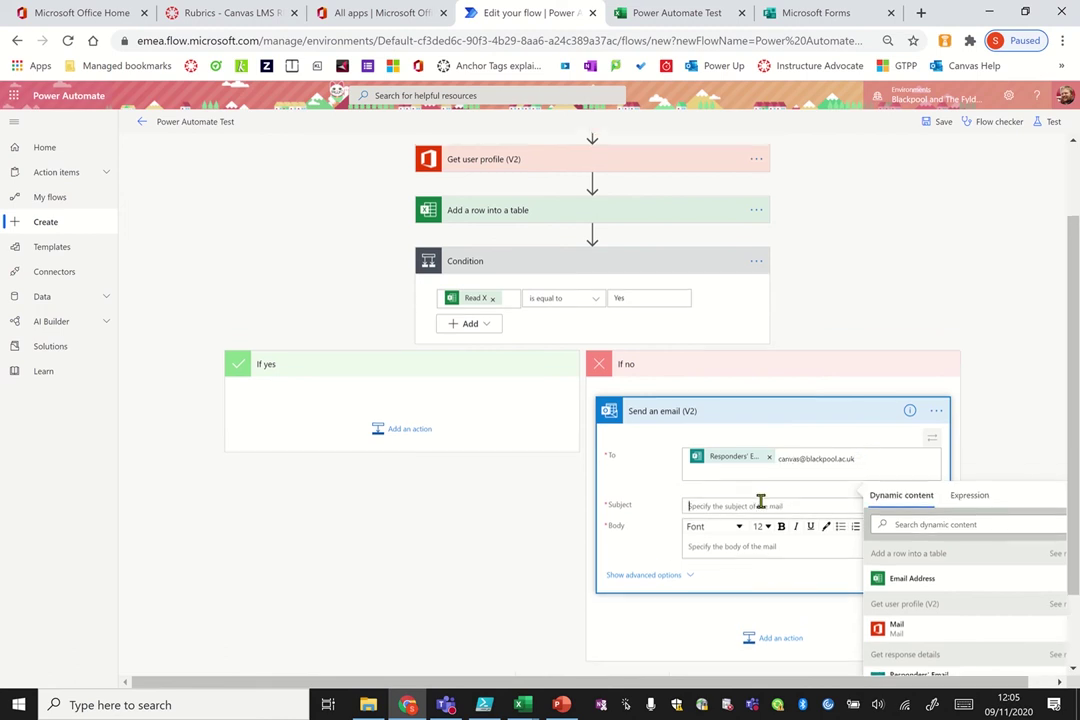
type("Power Automate Test")
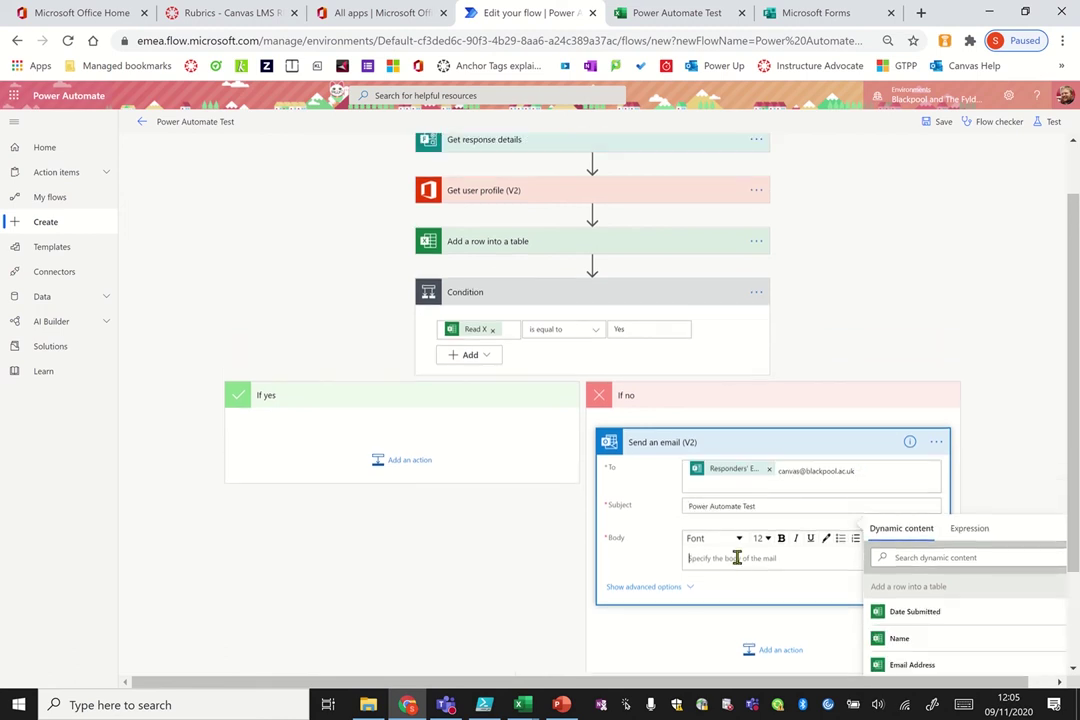
Step: Begin the email body with "Dear" followed by the Display Name dynamic value from Get user profile (V2)
left_click(736, 558)
type("Dear")
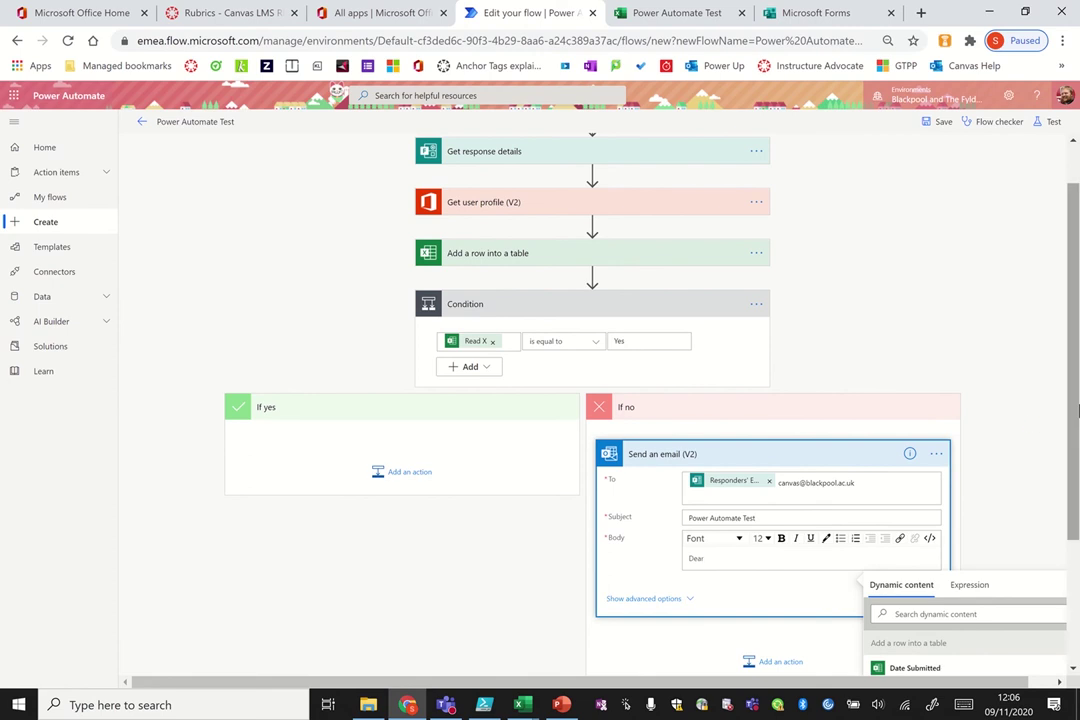
left_click_drag(1075, 465, 1077, 585)
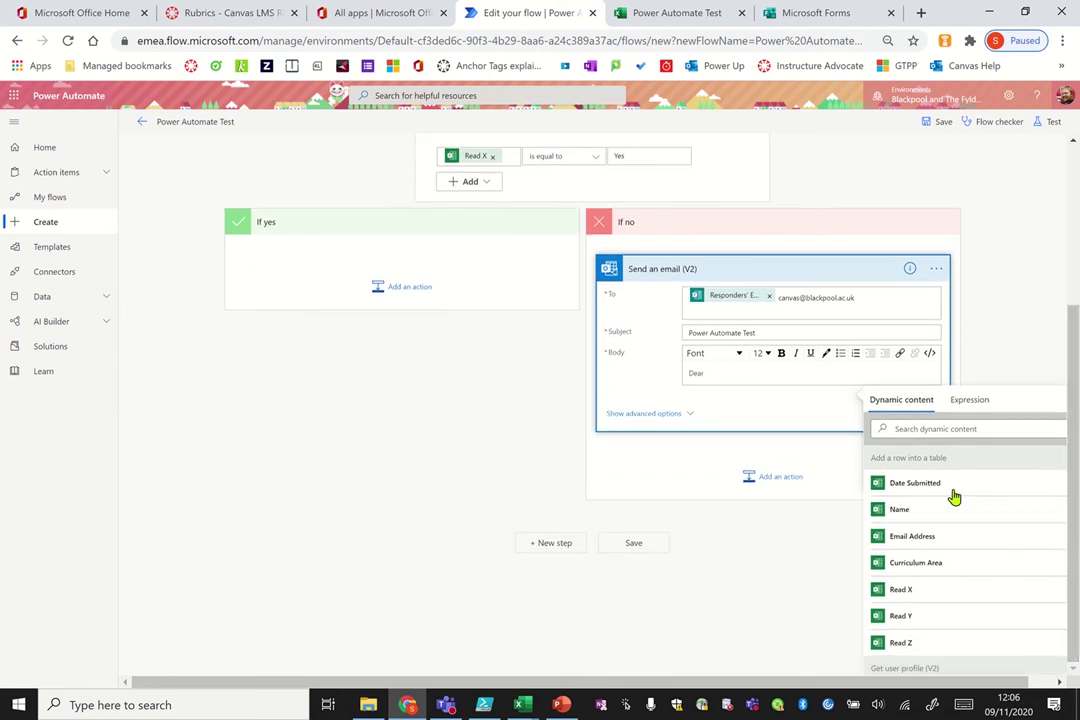
left_click(897, 432)
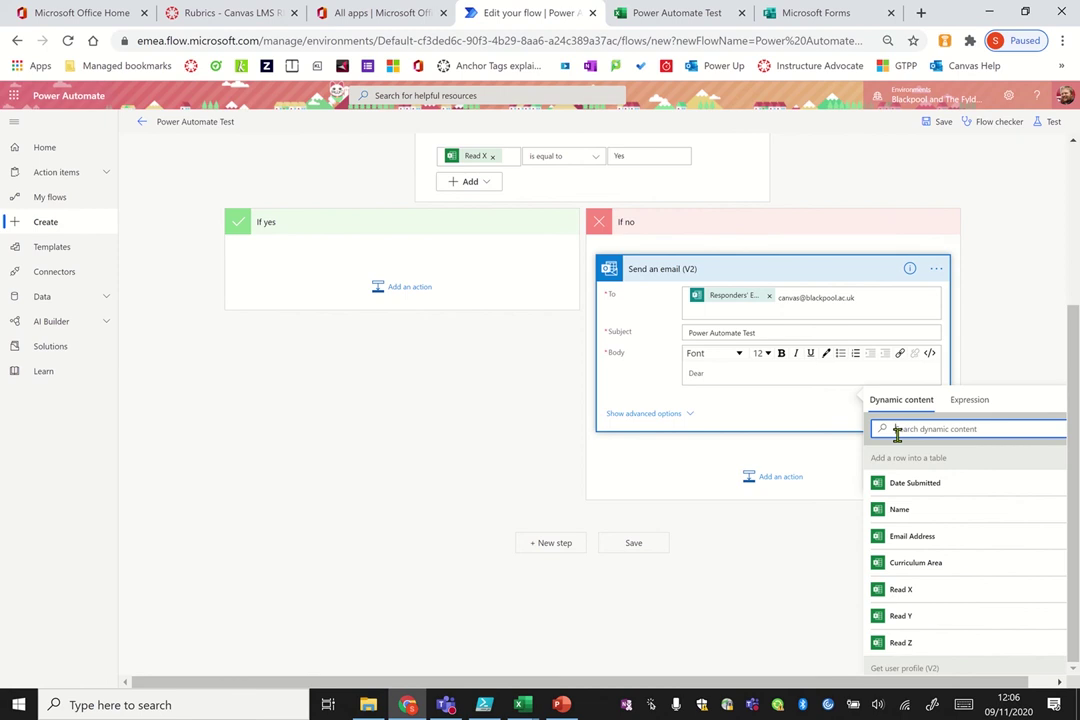
type("display")
left_click(903, 484)
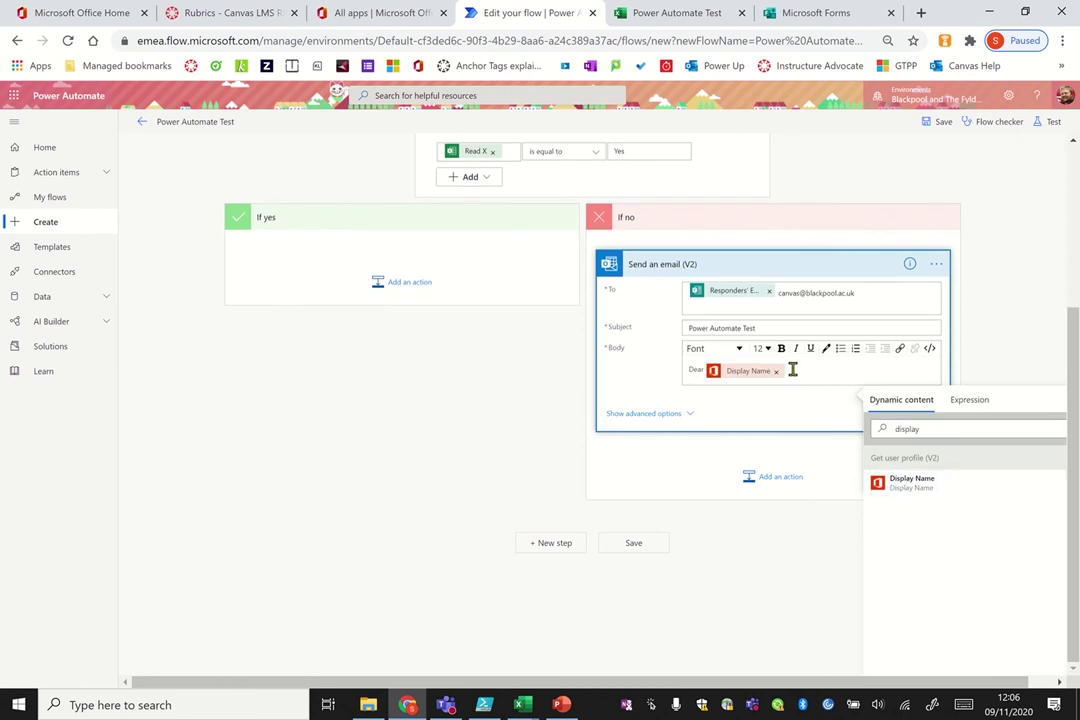
Step: Write below the greeting that the recipient answered no to having read X and should read the attachment ASAP and email when done
key("Return")
type("You have recently filled in the Power Automate Test. Form and you responded to Hav eyou rRead X with r")
type("o.  Please read the attachment aSAP and email us when you have done so.")
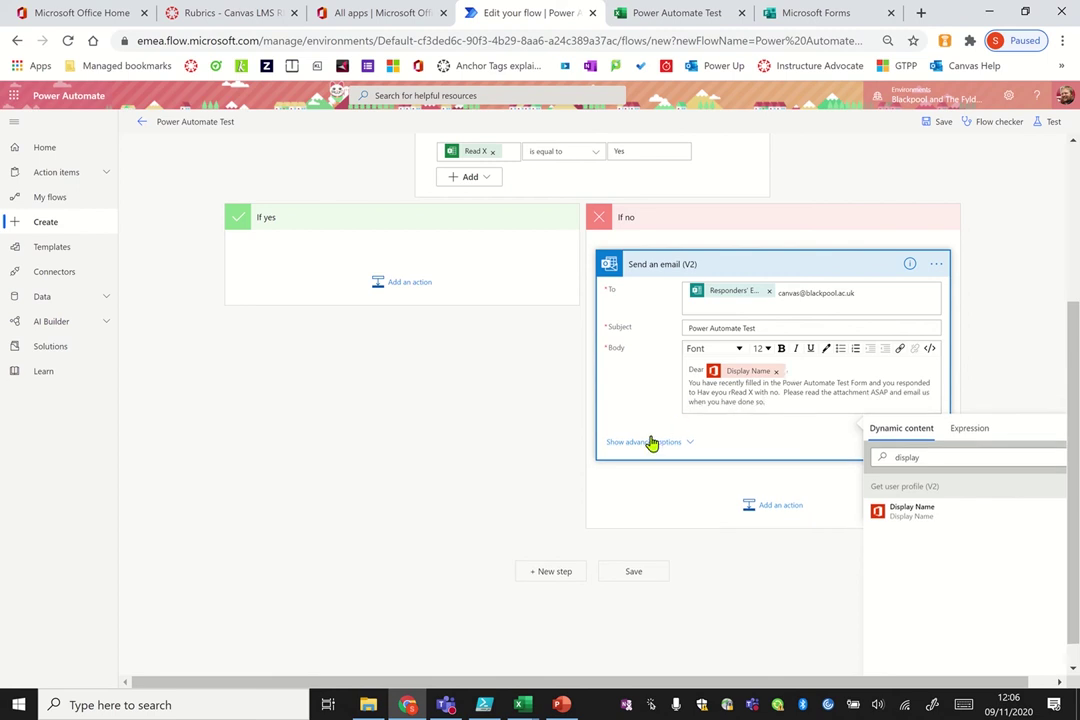
Step: Show the email's advanced options and set From (Send as) to the Canvas mailbox
left_click(648, 444)
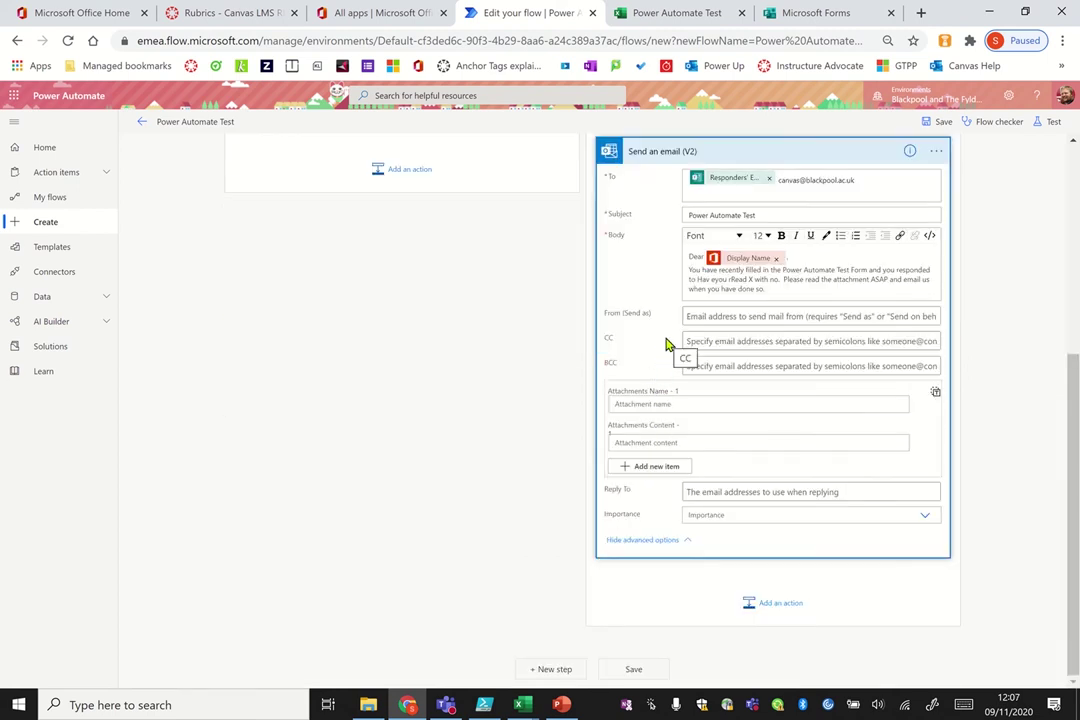
left_click(705, 316)
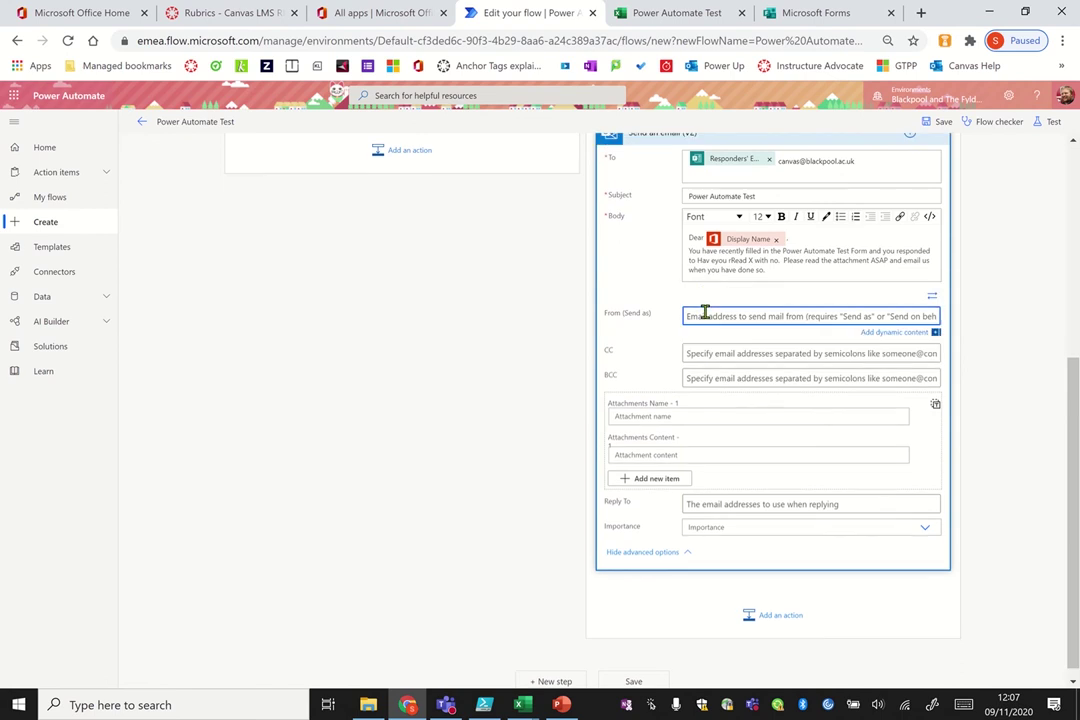
type("canvas")
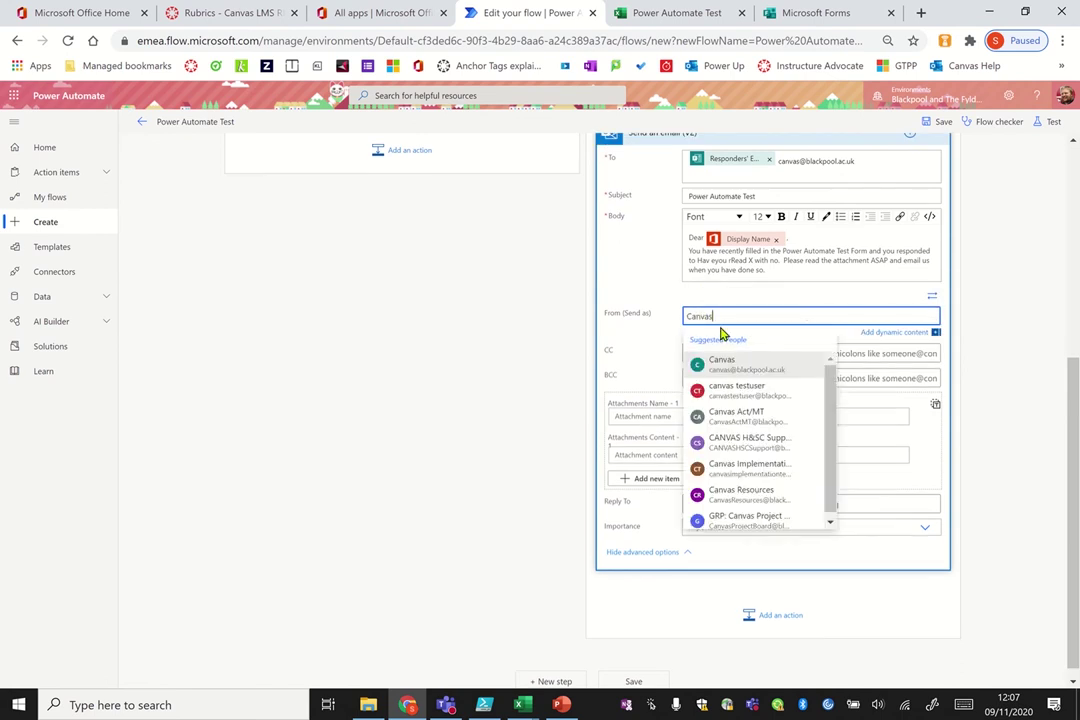
left_click(731, 368)
left_click(666, 421)
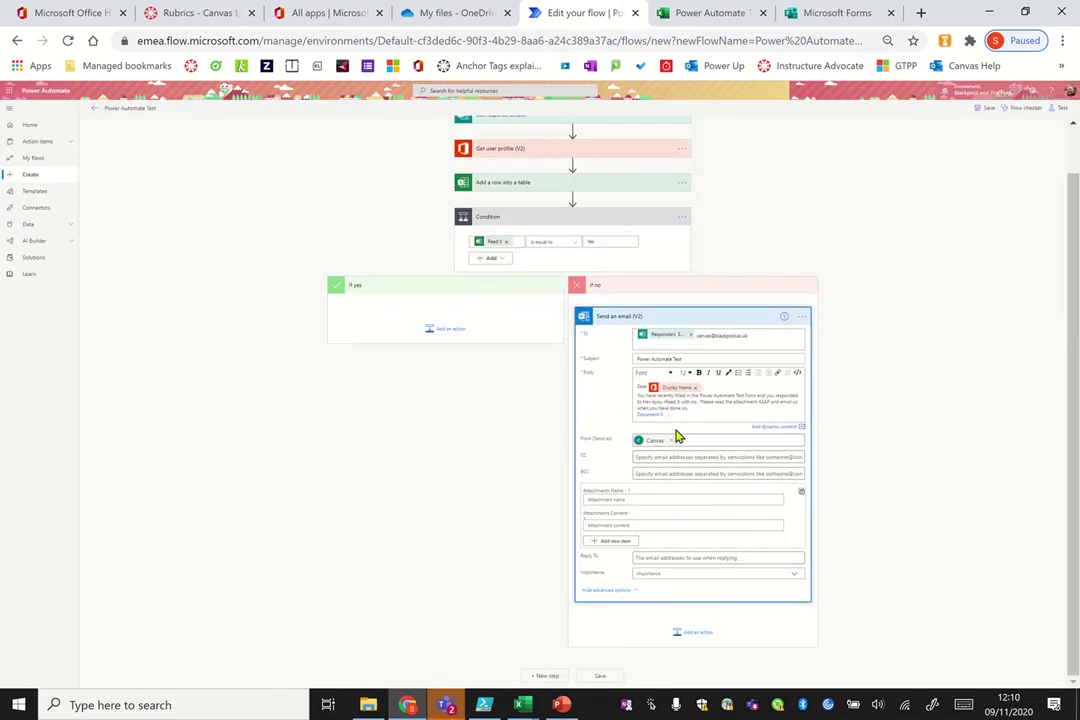
Step: Set the email's Reply To to the Canvas mailbox and check the available Importance levels
left_click(681, 557)
type("canvas")
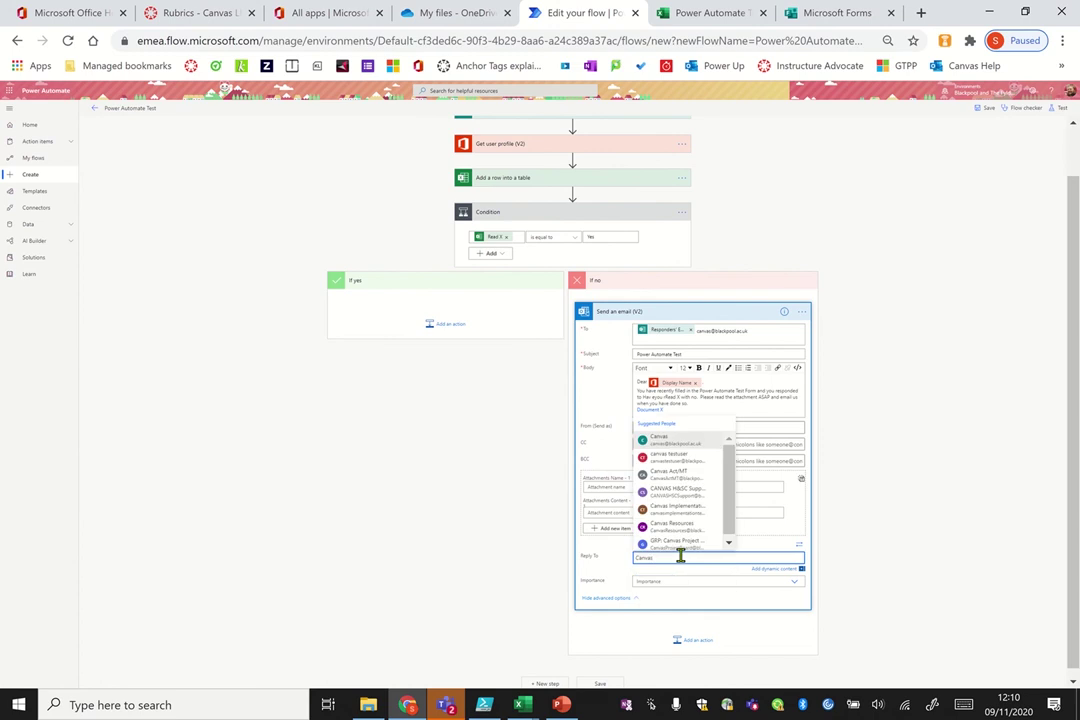
left_click(684, 443)
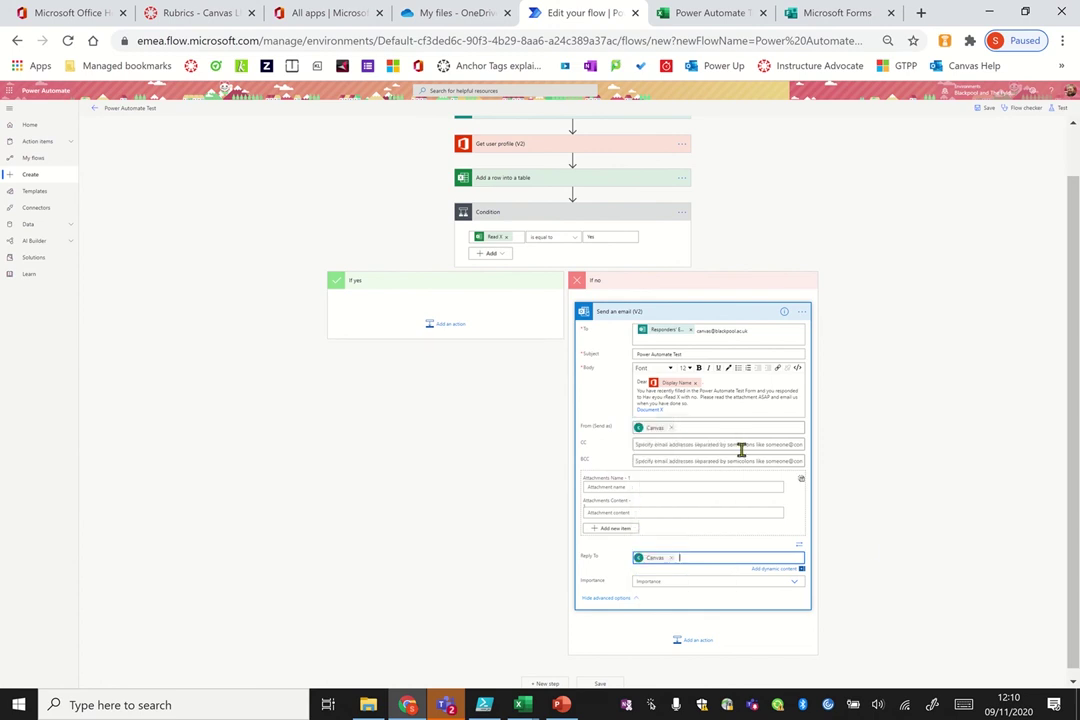
left_click(794, 588)
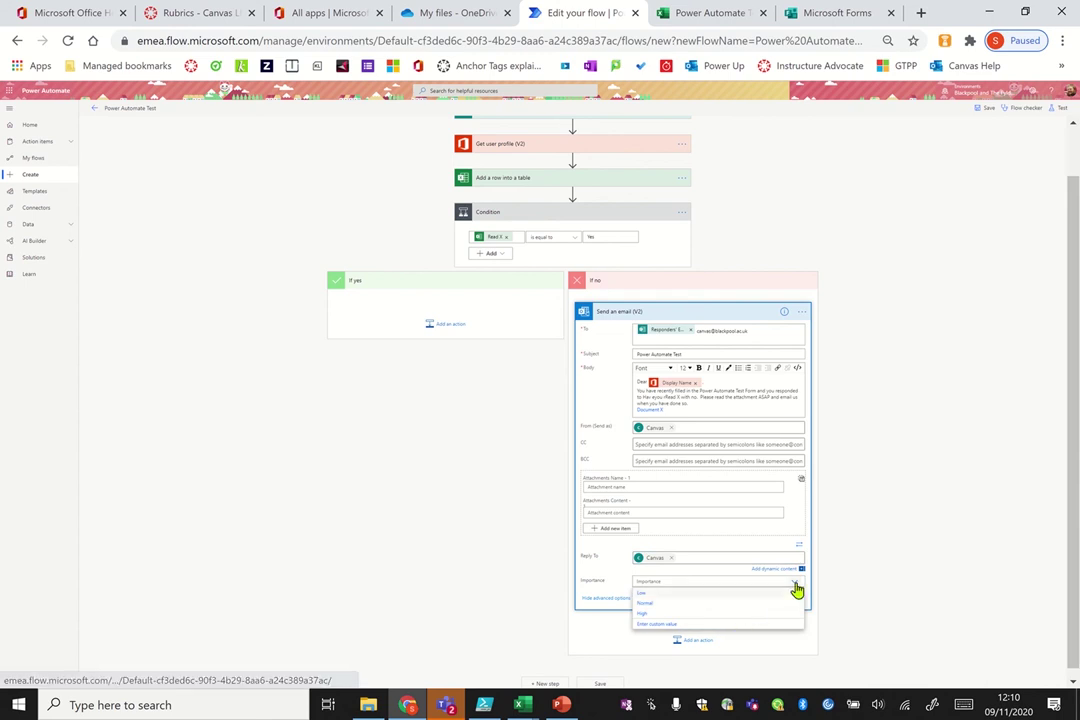
left_click(863, 571)
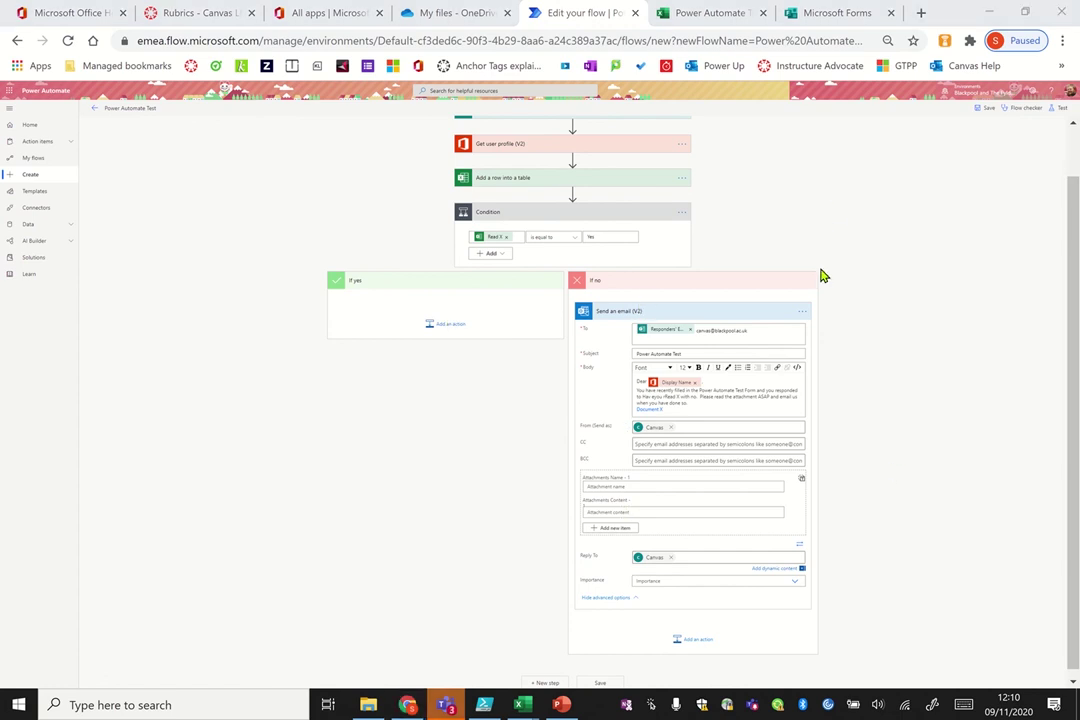
Step: Reset the page zoom to 100% and copy the Condition block to My clipboard
left_click(681, 216)
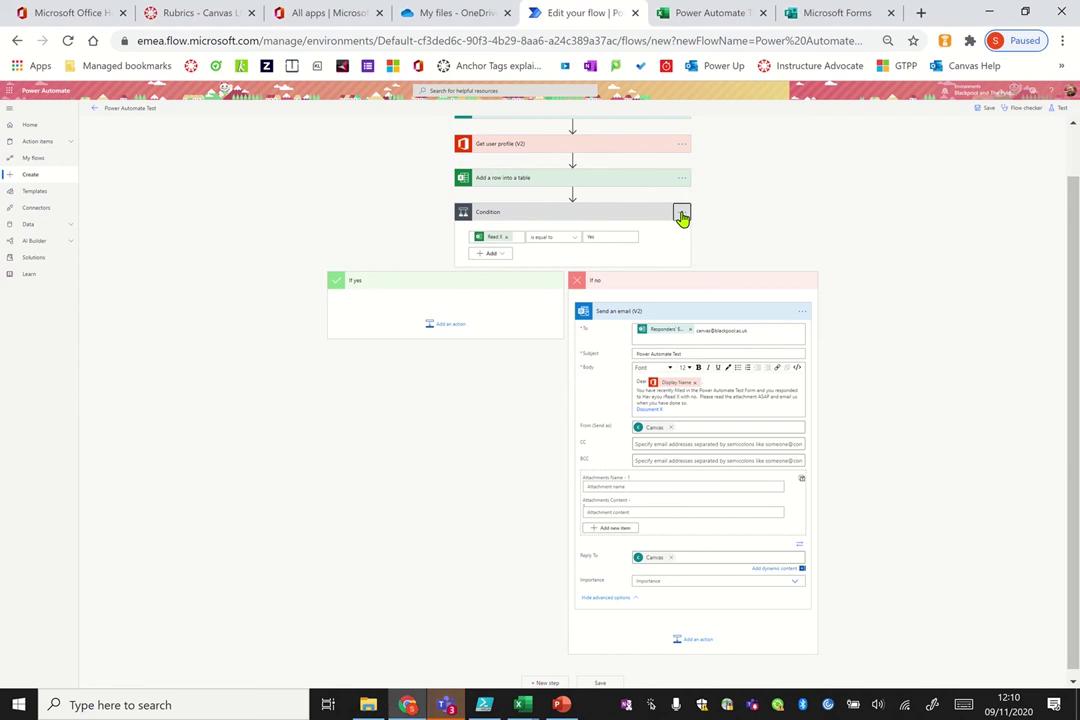
left_click(897, 294)
key("ctrl+0")
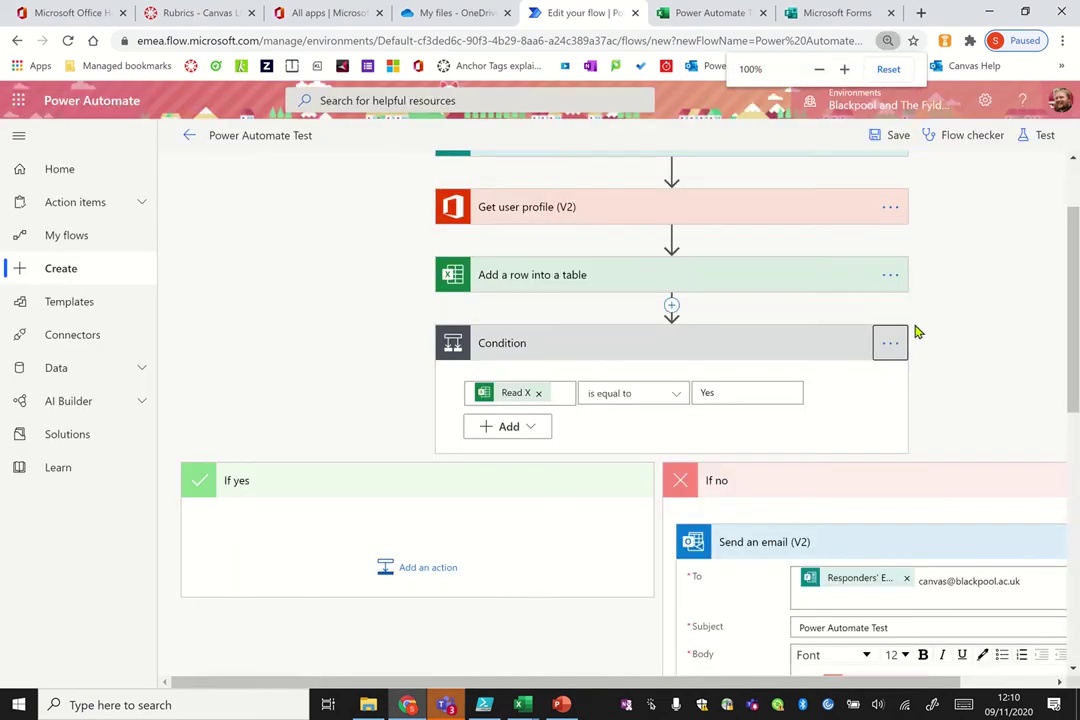
left_click(887, 350)
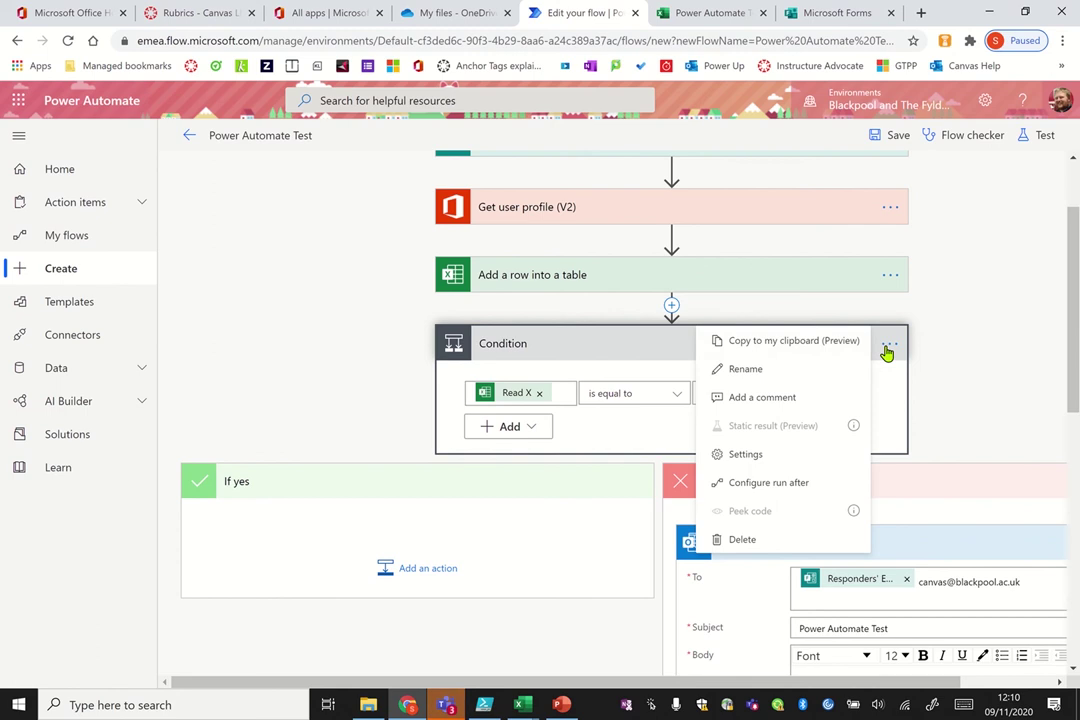
left_click(813, 346)
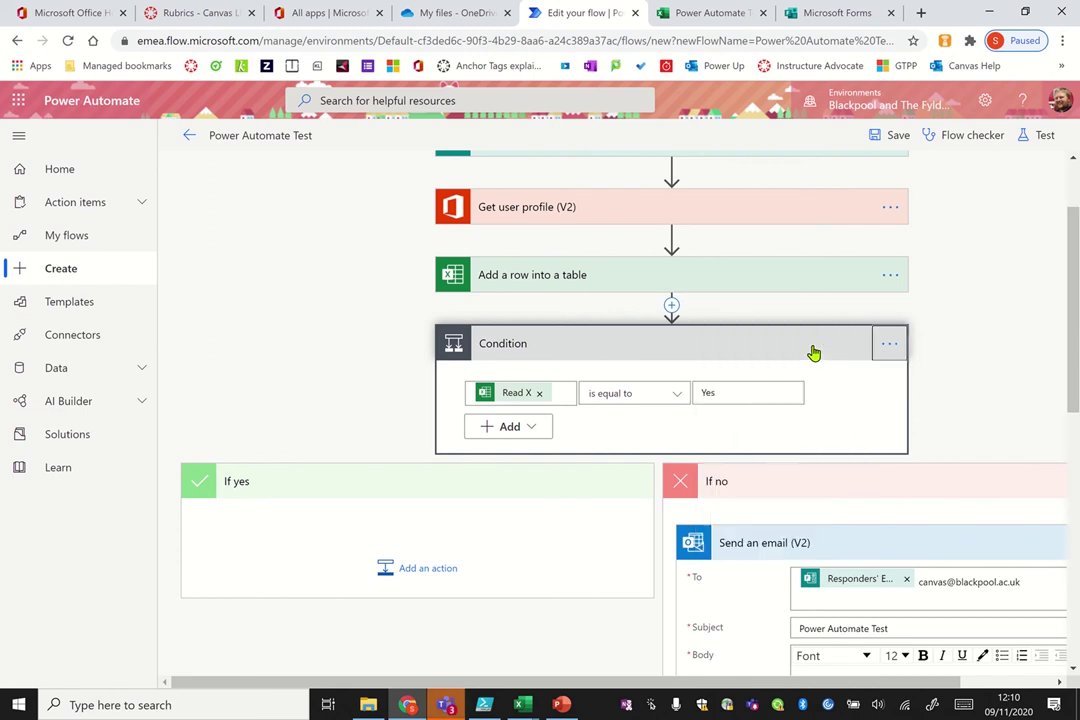
Step: Add the copied Condition from My clipboard as a new step at the end of the flow
scroll(813, 352, "down", 10)
scroll(813, 400, "down", 2)
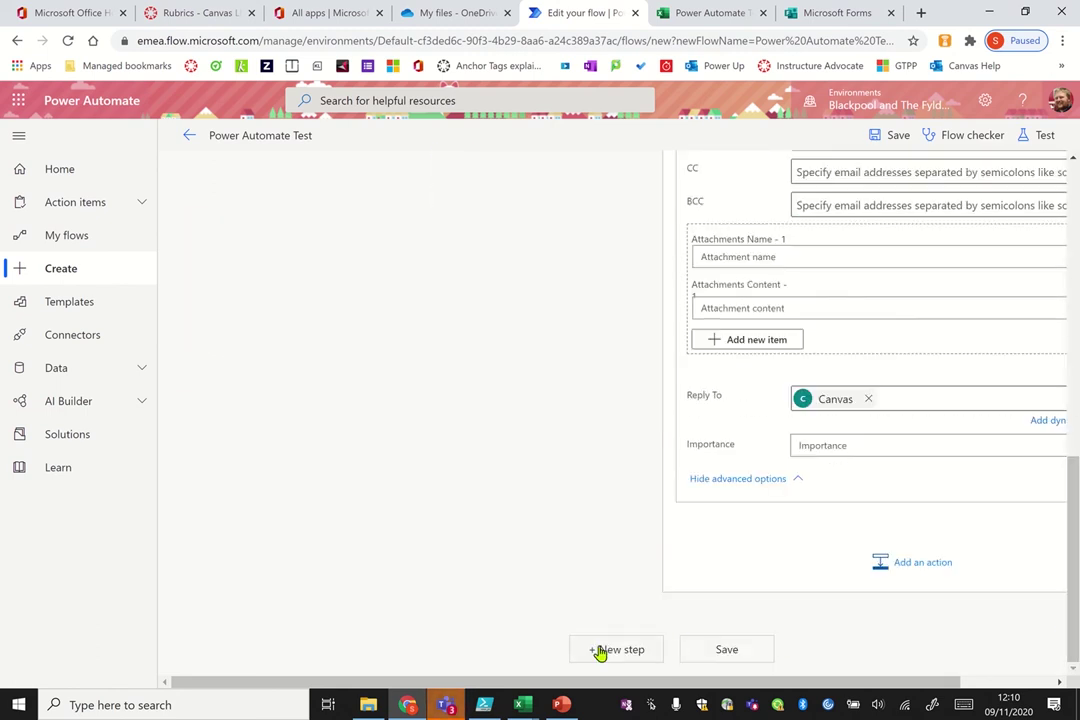
left_click(600, 651)
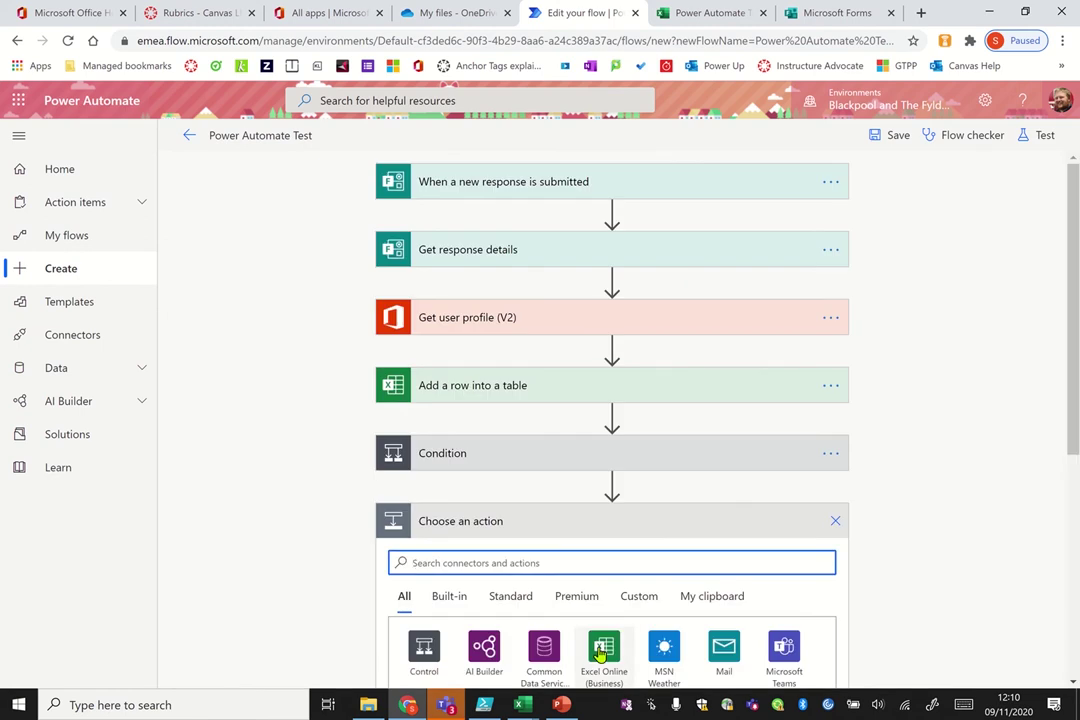
left_click(706, 598)
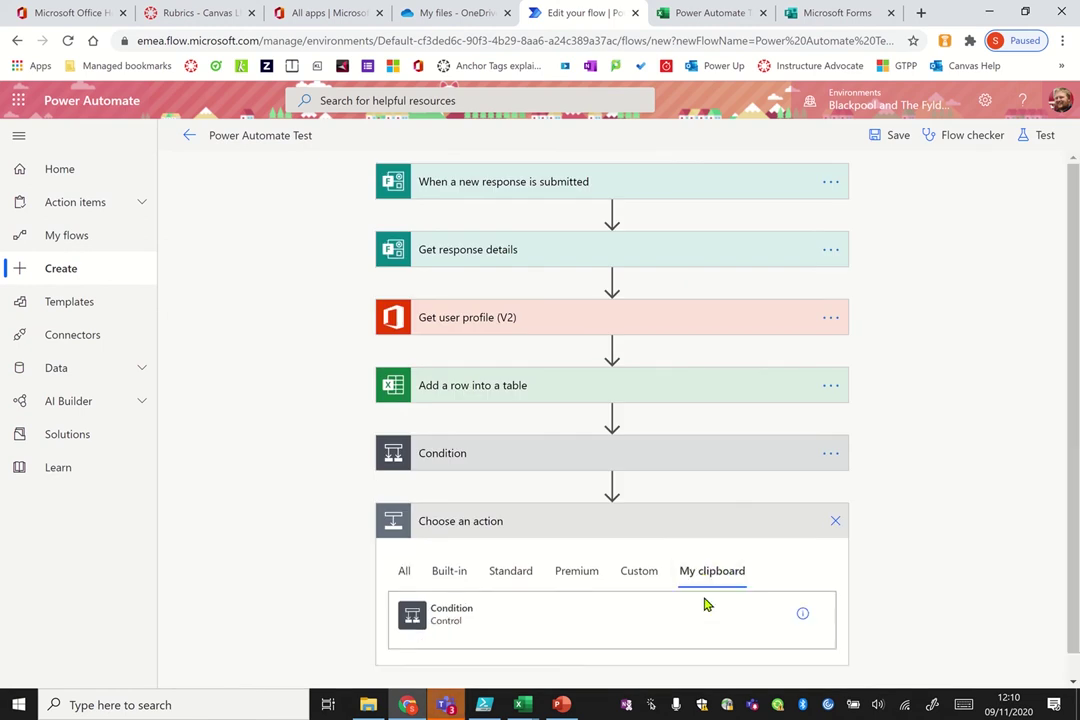
left_click(441, 616)
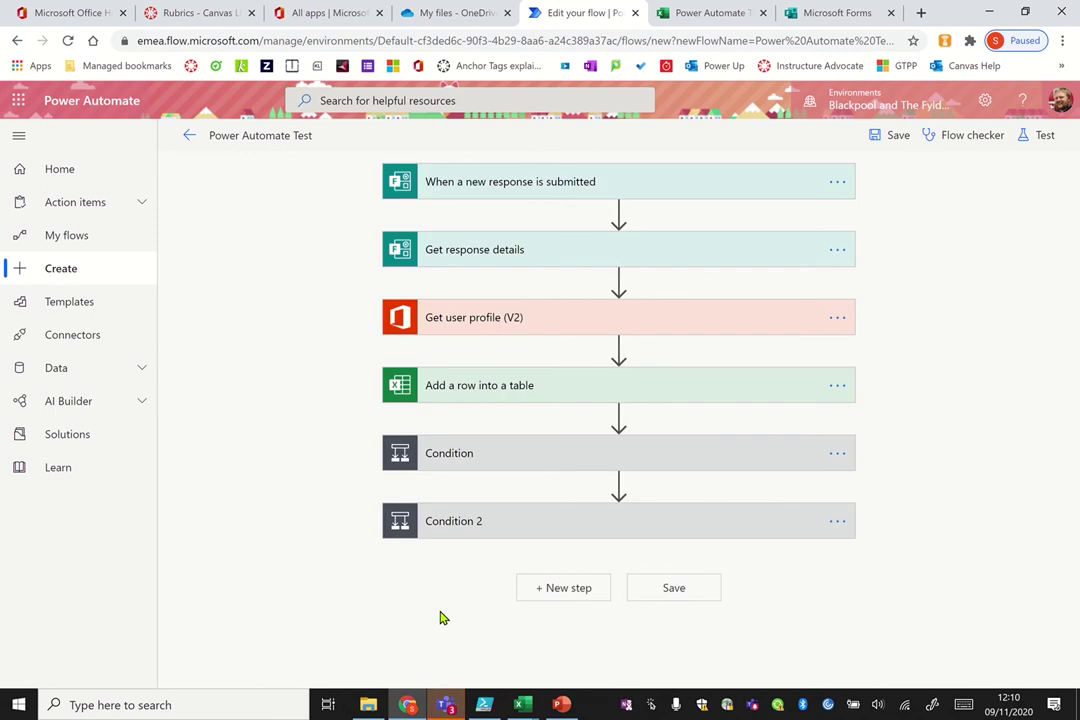
Step: Change Condition 2 to check whether Read Y, instead of Read X, is equal to Yes
left_click(463, 527)
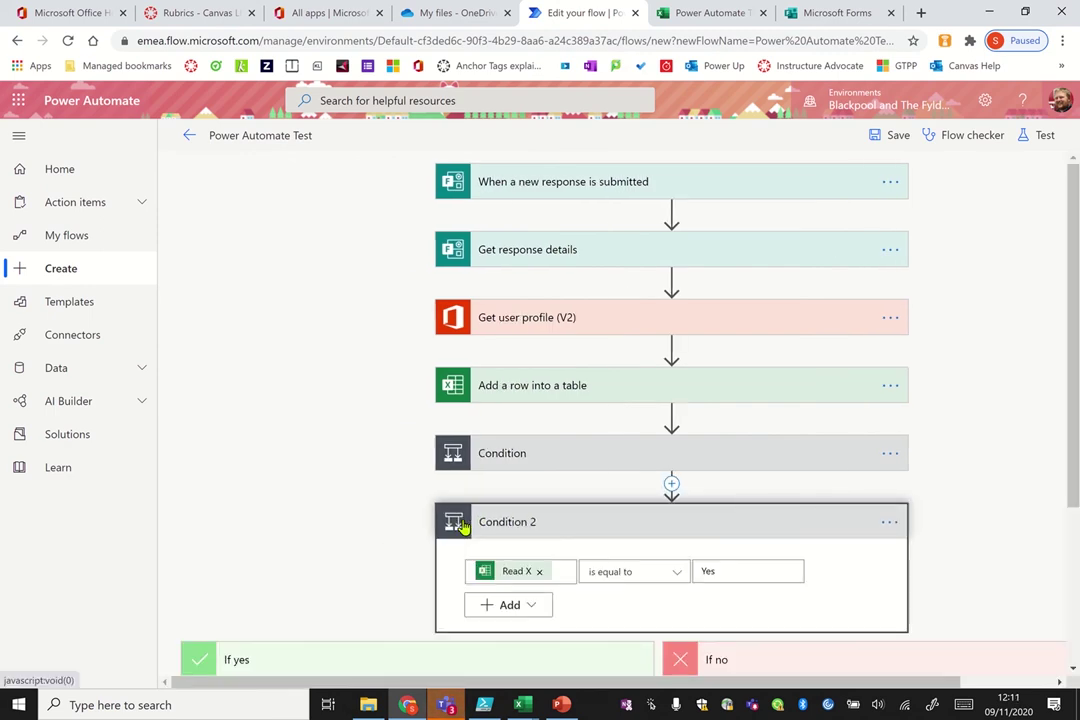
left_click(539, 571)
left_click_drag(1075, 357, 1077, 555)
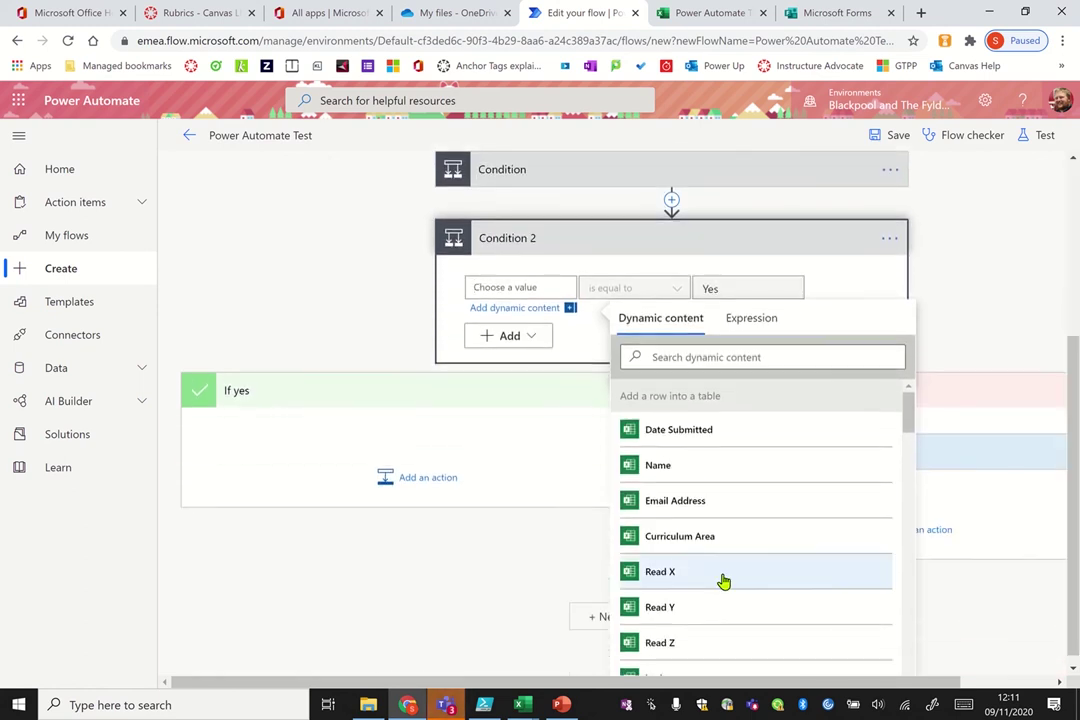
left_click(659, 612)
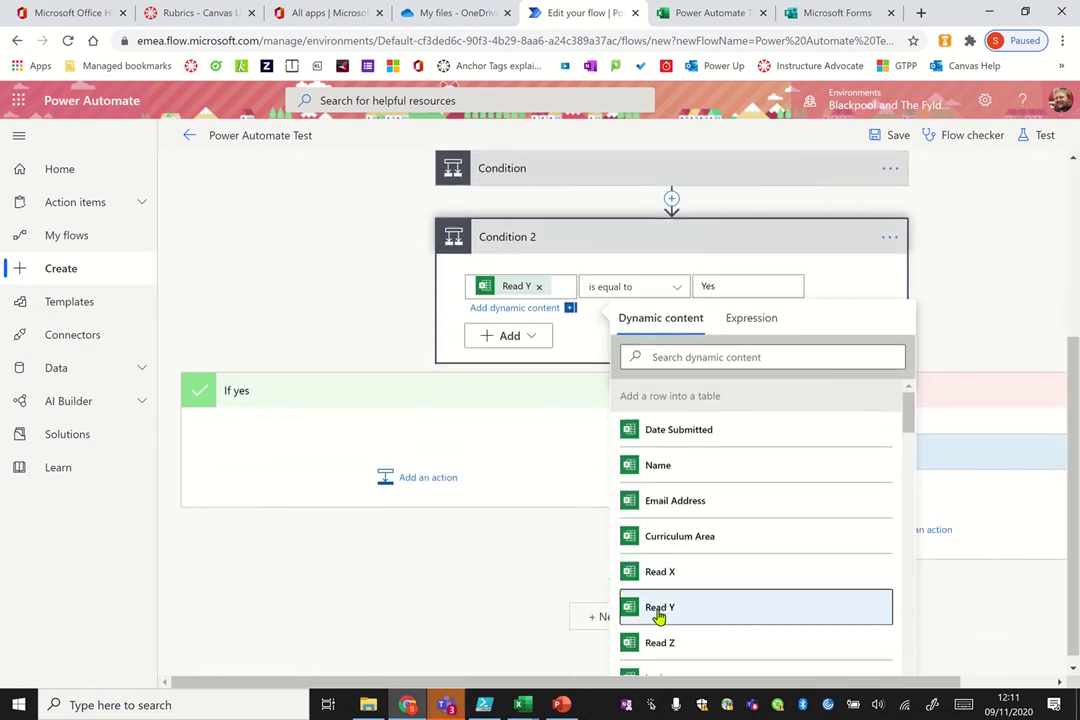
left_click(980, 323)
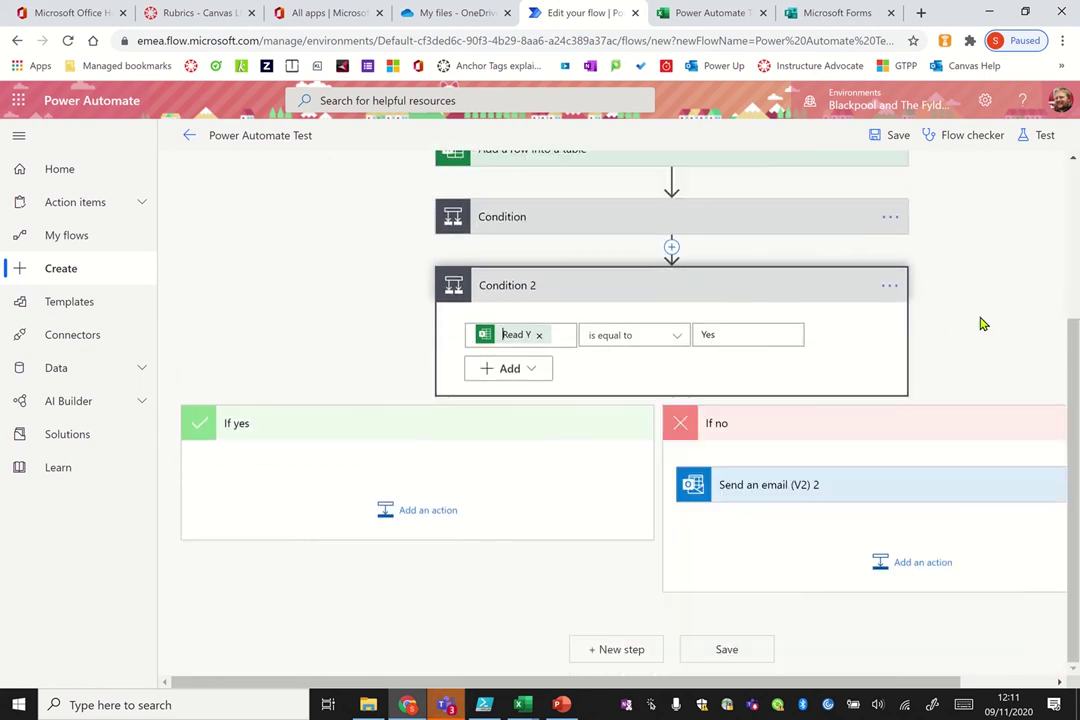
Step: Correct the body of Condition 2's If no email to "Have you Read Y" and add a Document Y link below the text
left_click(858, 496)
scroll(870, 488, "down", 3)
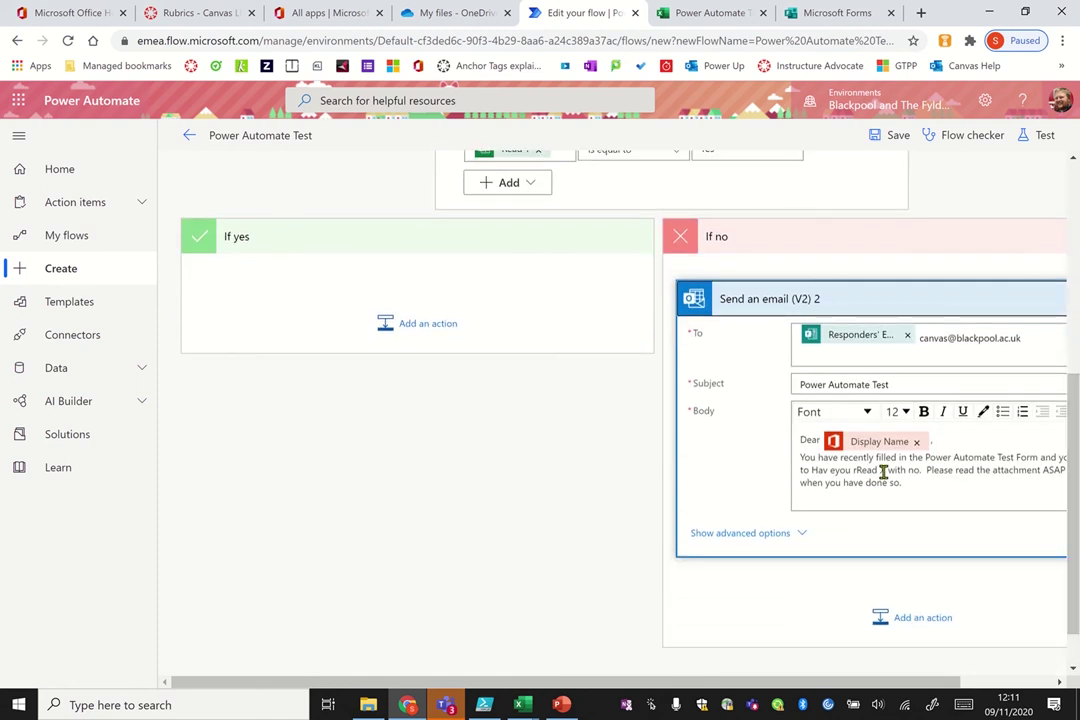
left_click(916, 504)
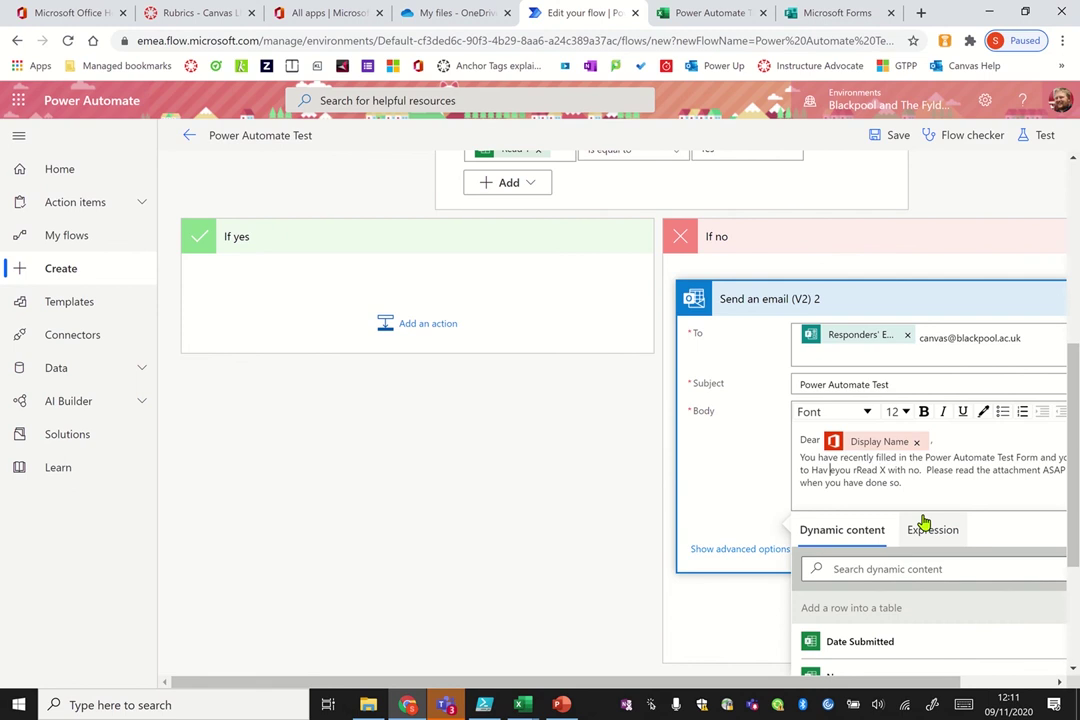
key("BackSpace")
key("BackSpace")
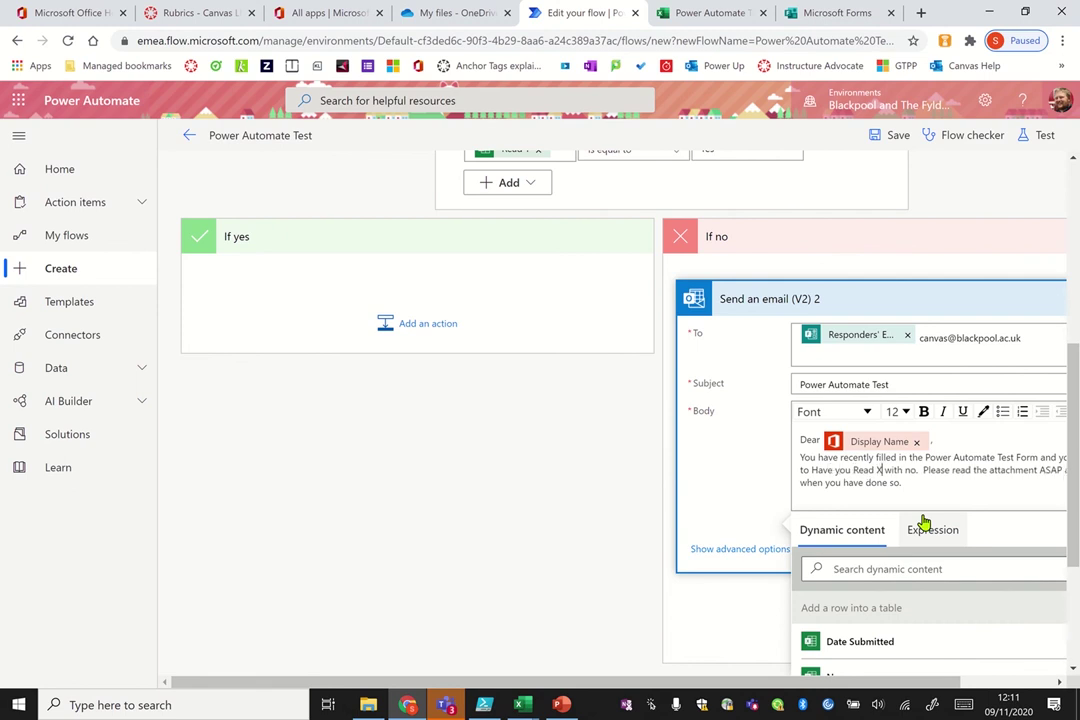
key("BackSpace")
type("Y")
key("ctrl+minus")
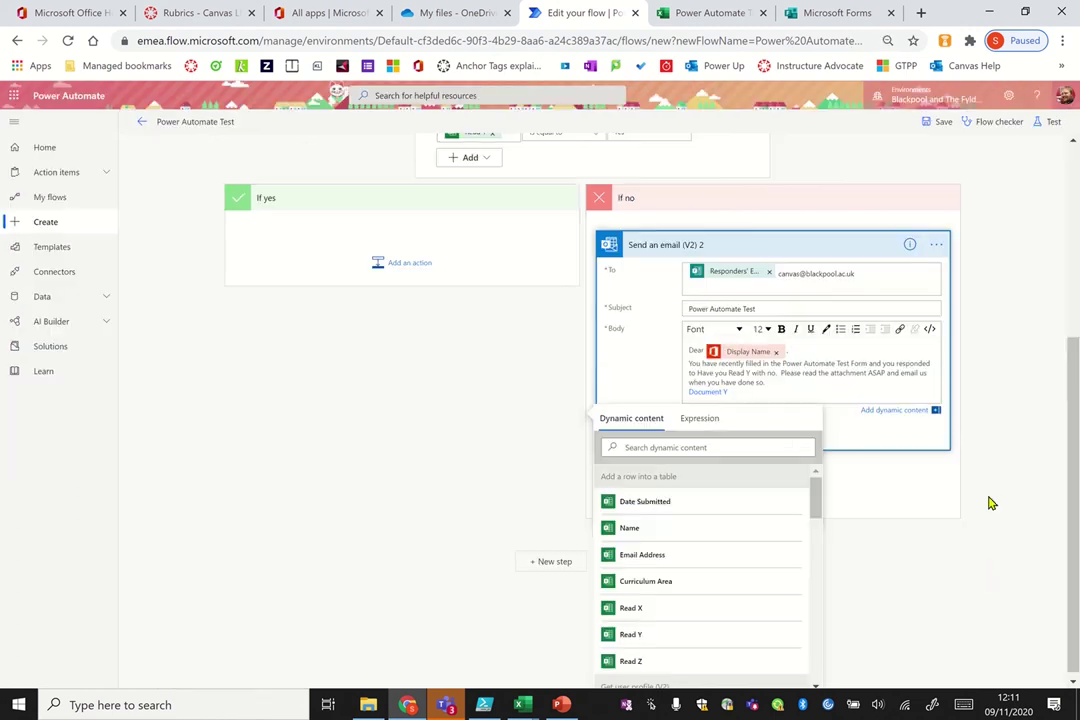
left_click(985, 575)
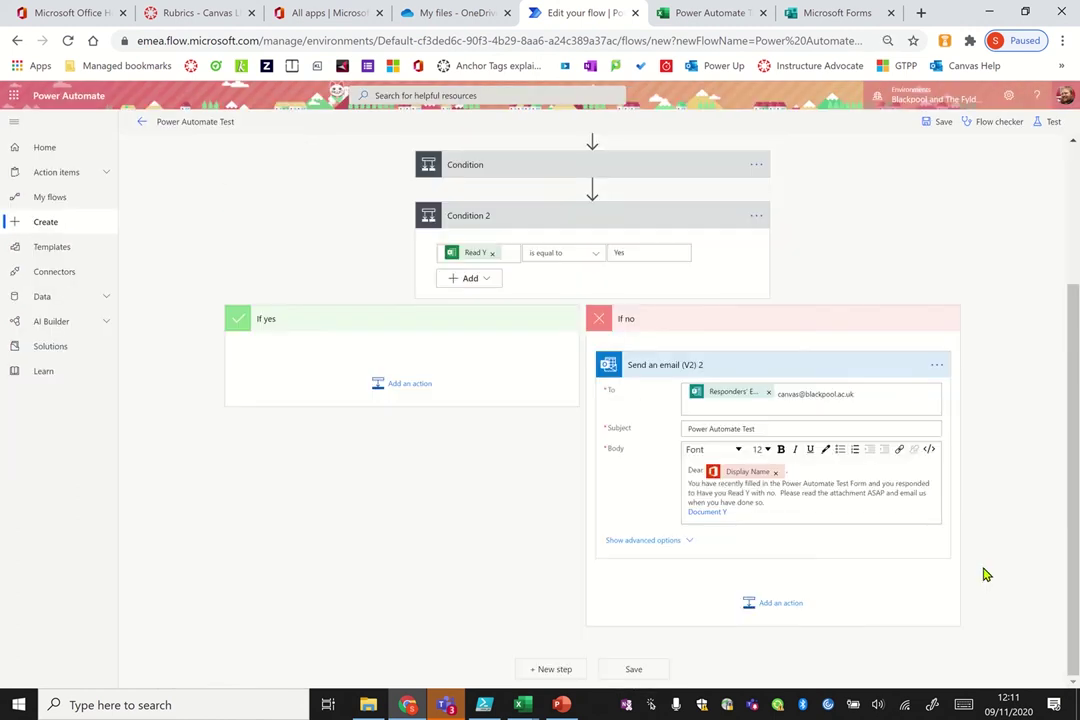
Step: Add another copy of the Condition from My clipboard after Condition 2
left_click(537, 669)
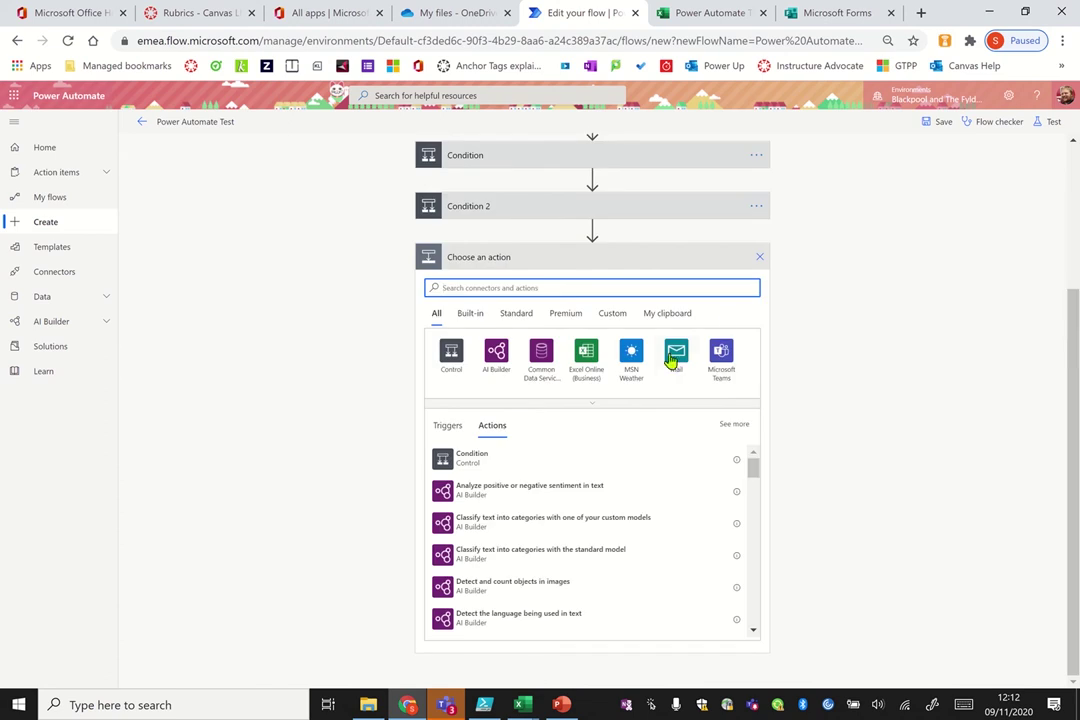
left_click(673, 316)
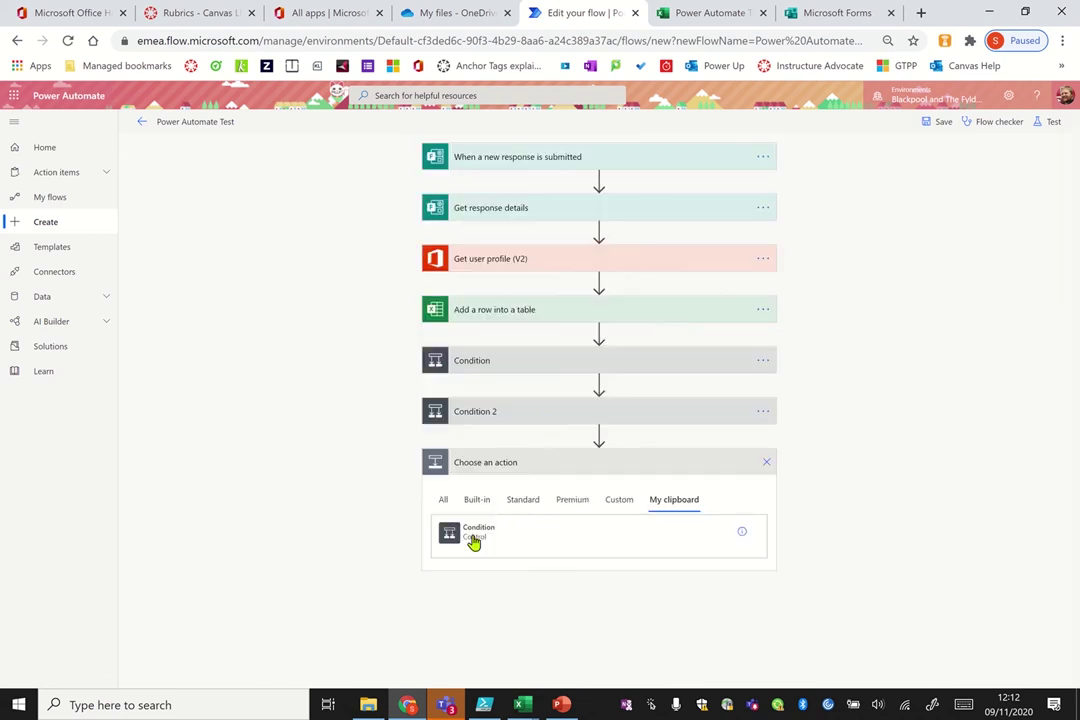
left_click(474, 540)
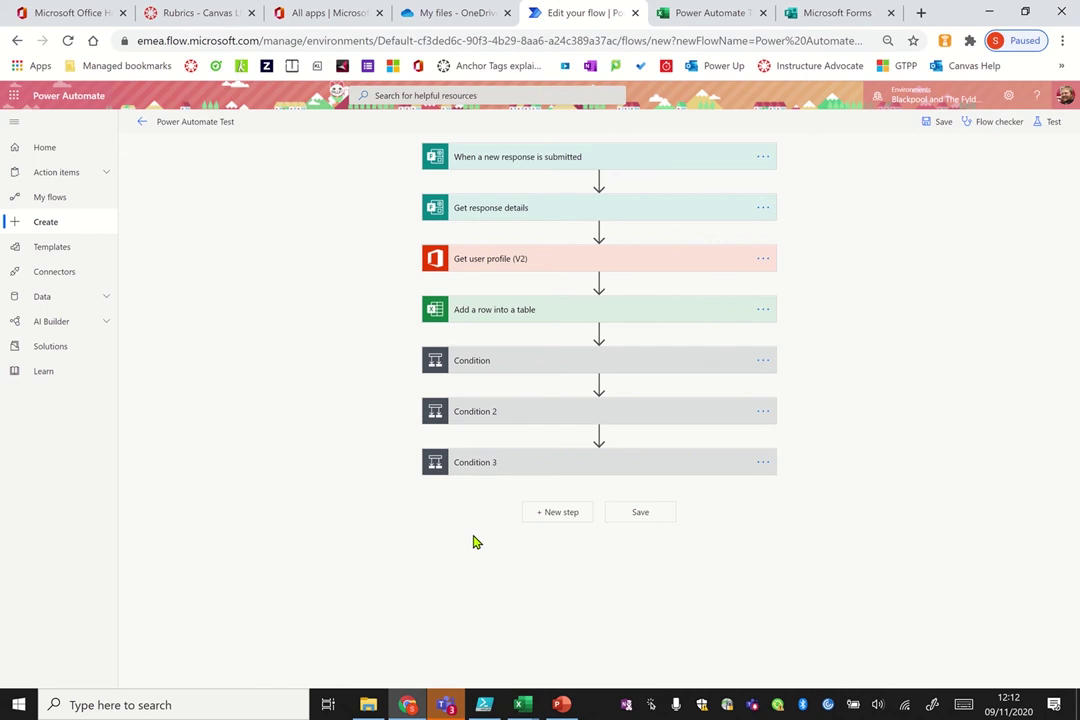
Step: Replace Read X in Condition 3 with the Read Z dynamic content
left_click(521, 463)
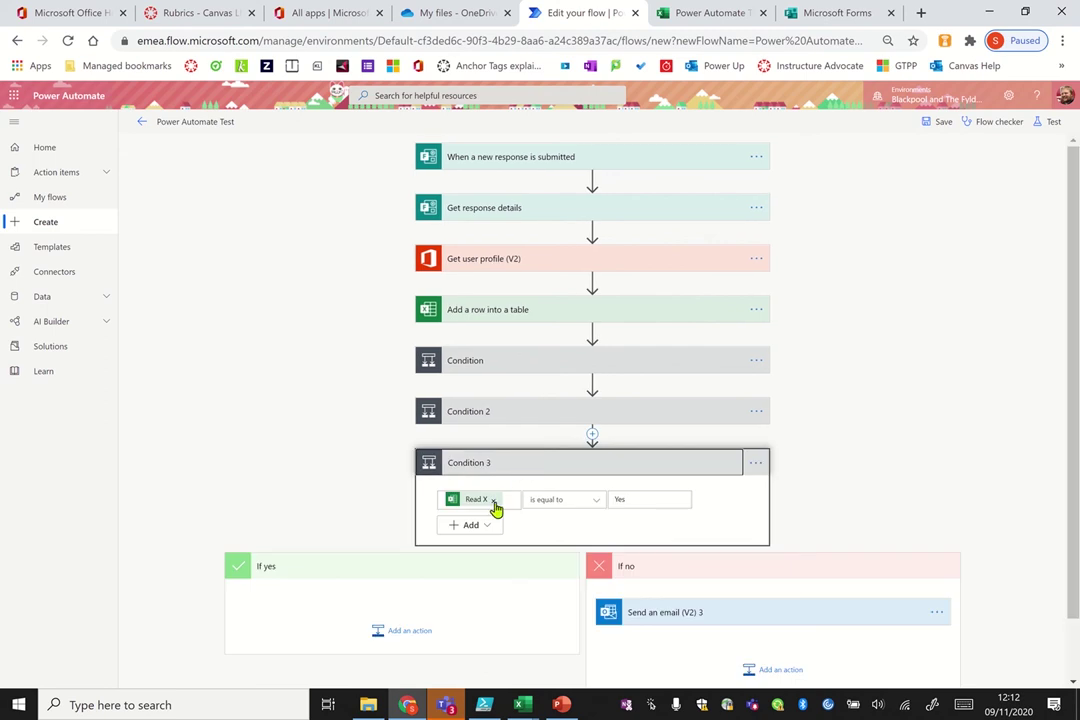
left_click(494, 501)
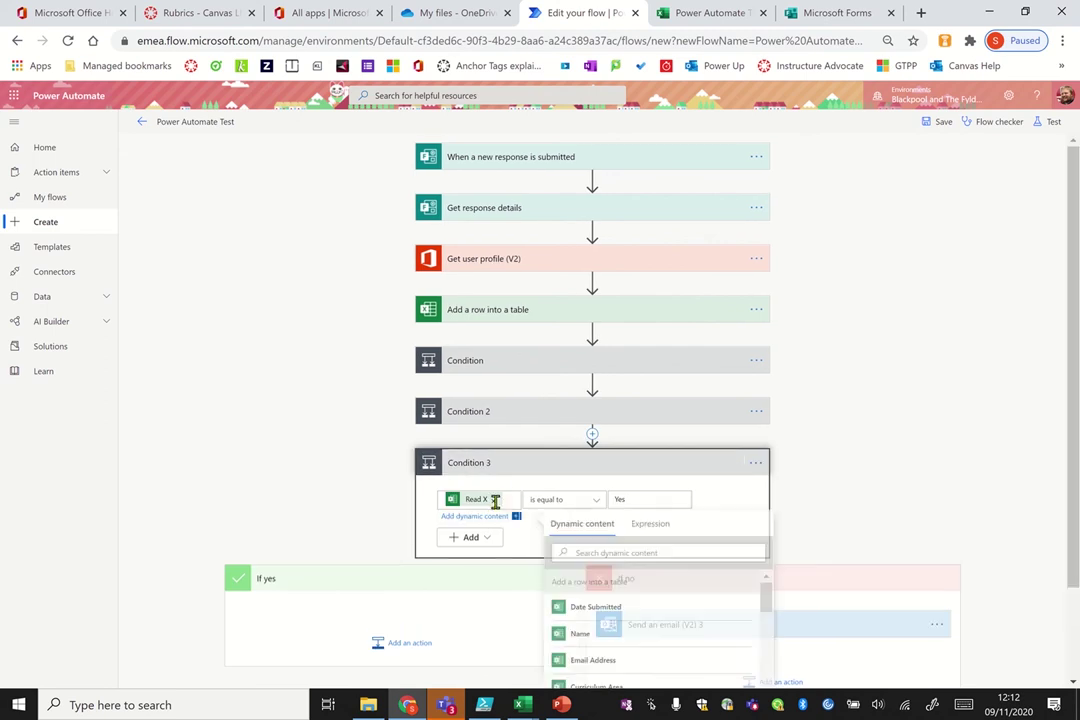
left_click(582, 551)
type("Read Z")
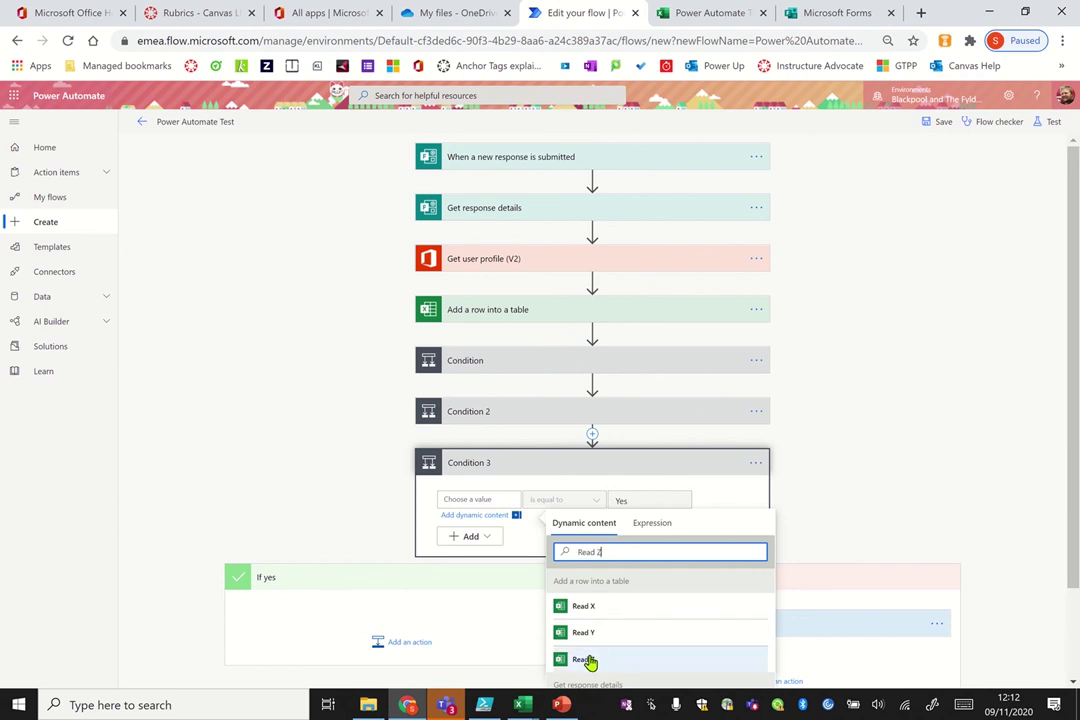
left_click(587, 660)
left_click(938, 489)
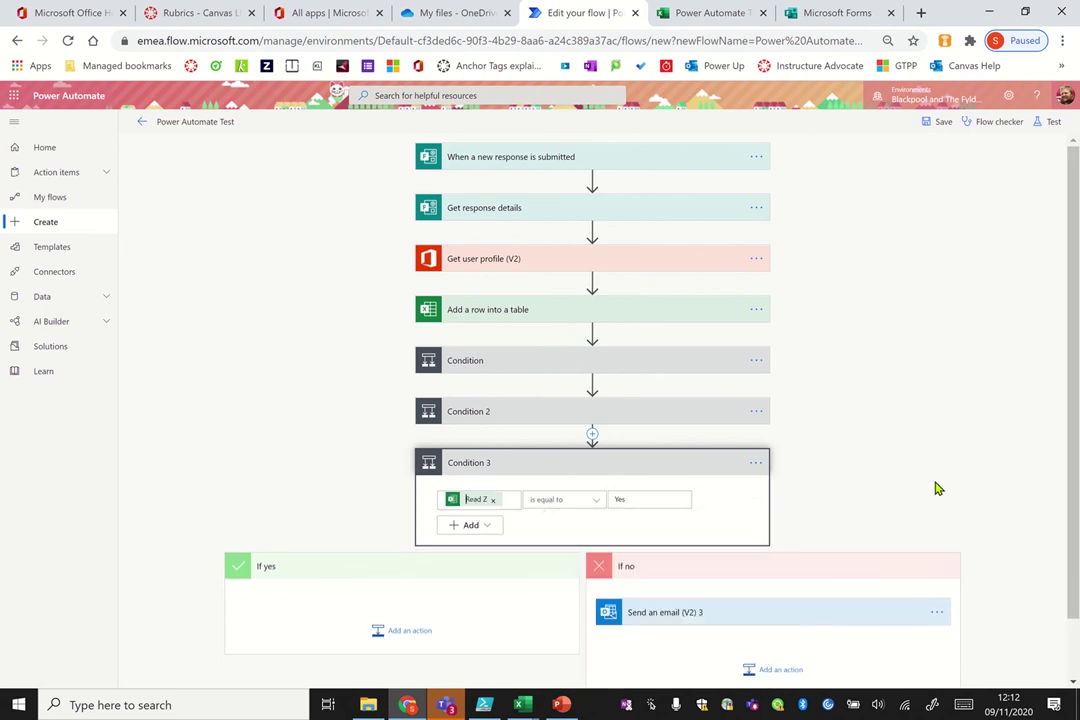
Step: Open the email in Condition 3's If no branch and save the flow
left_click(803, 612)
scroll(1075, 373, "down", 2)
key("ctrl+minus")
key("ctrl+minus")
key("ctrl+minus")
left_click(607, 637)
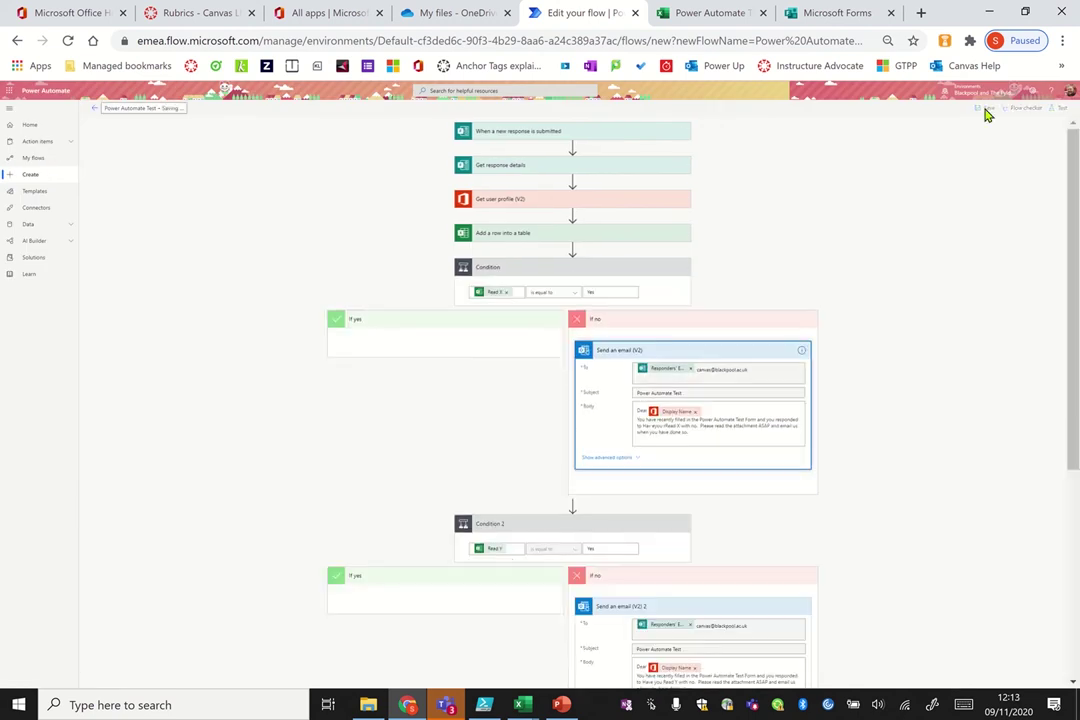
Step: Test the flow using data from the previous succeeded run and open Condition 2 in the run results
left_click(1061, 109)
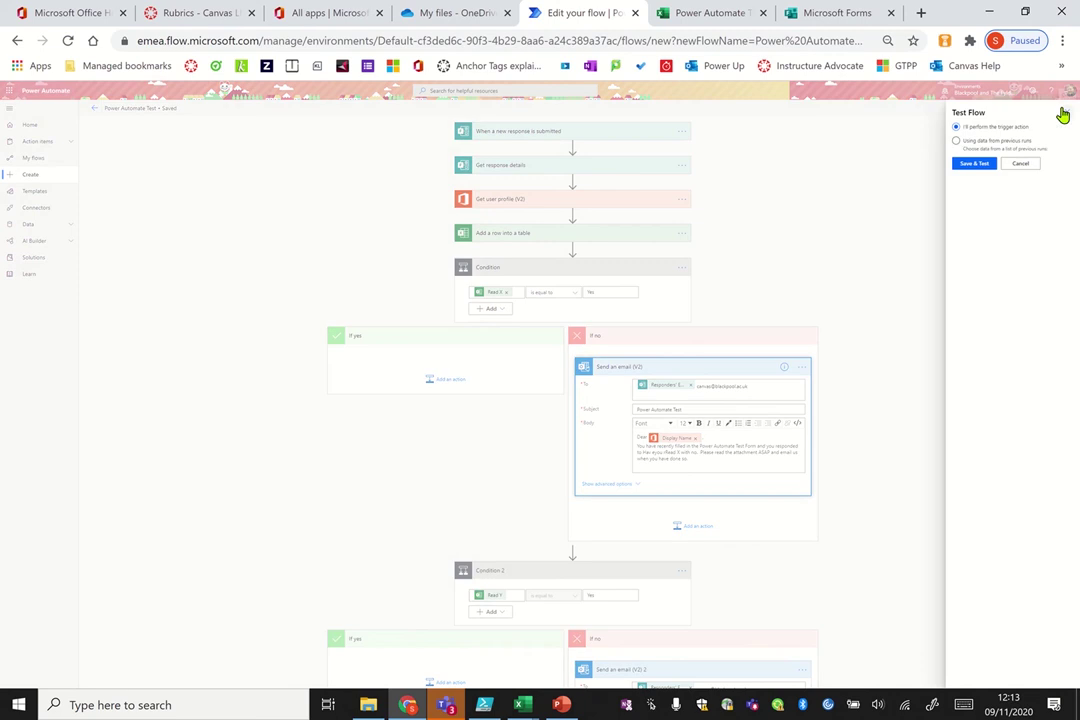
left_click(956, 141)
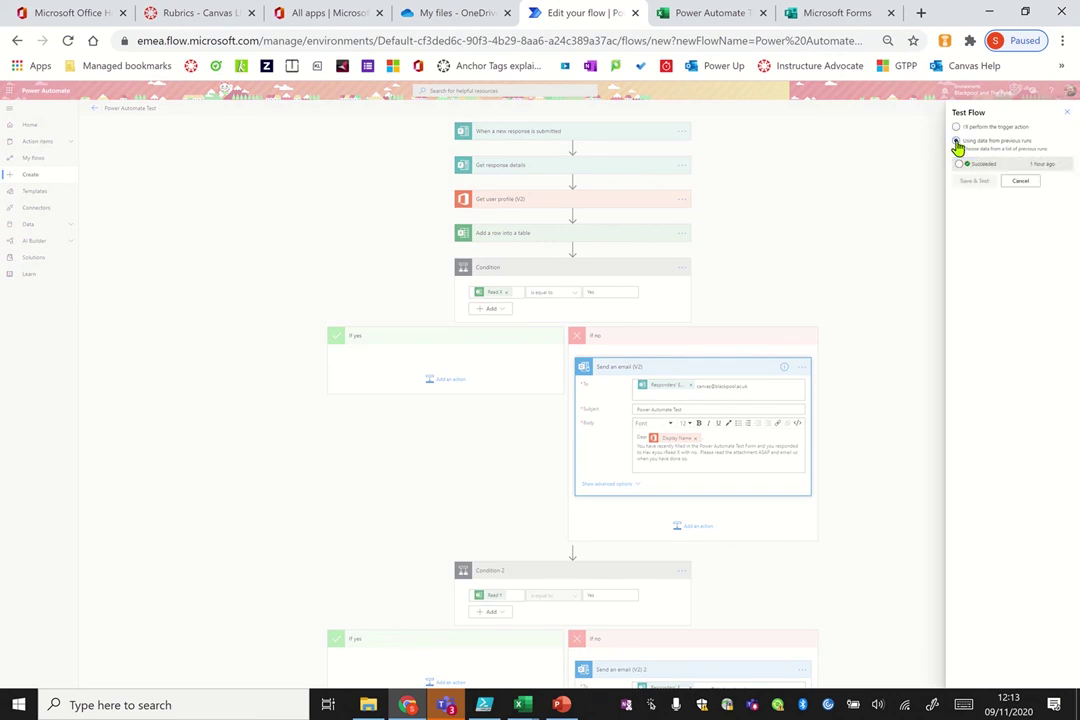
left_click(960, 165)
left_click(975, 185)
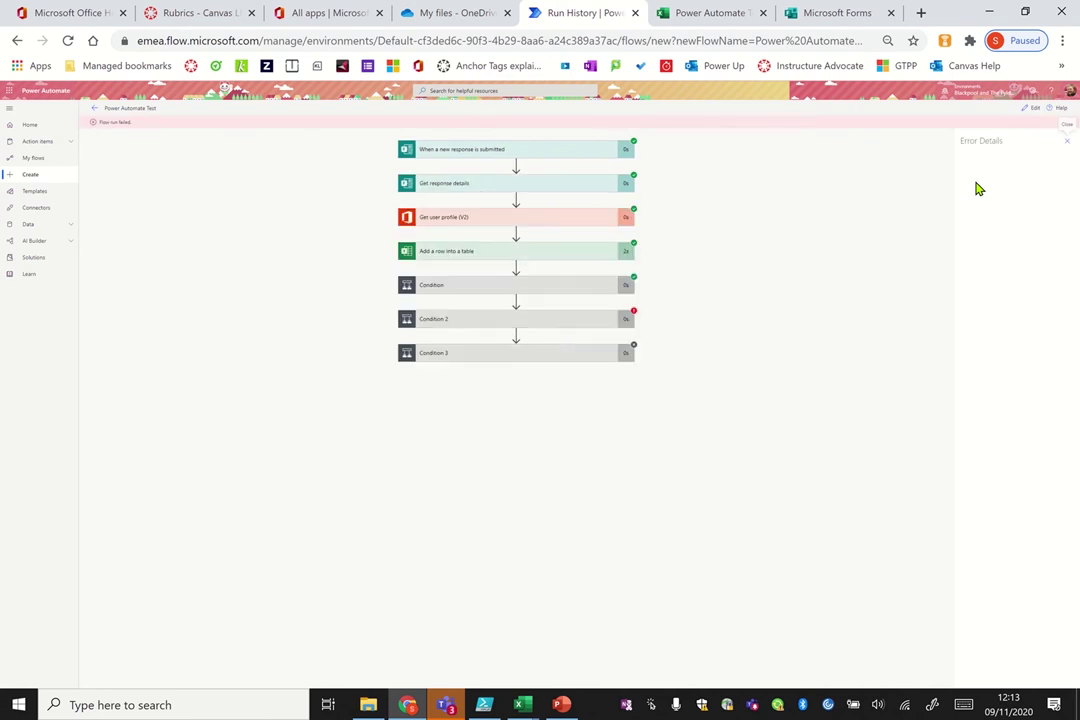
left_click(612, 327)
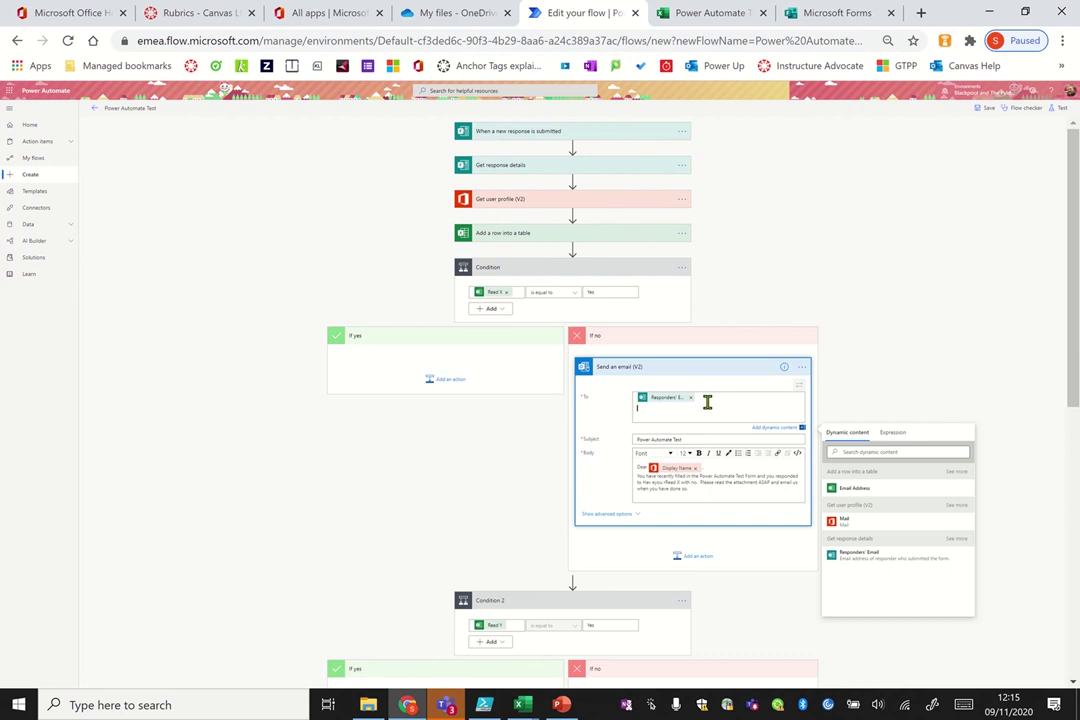
Step: Show the first email's advanced options and set CC to the Canvas mailbox
left_click(602, 507)
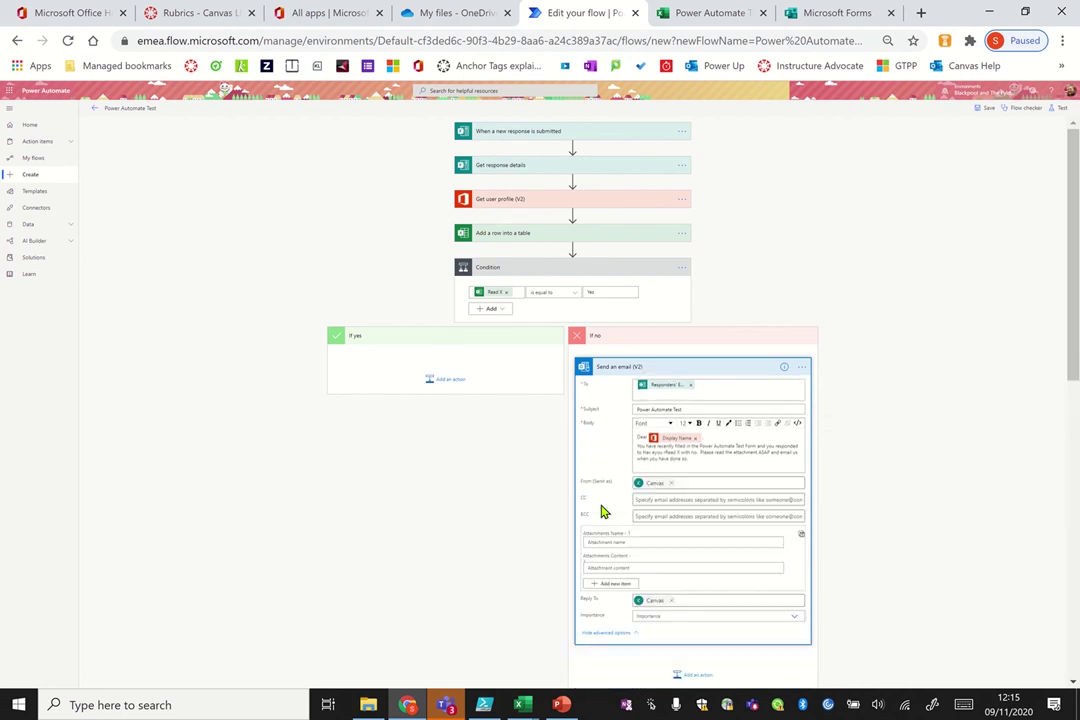
left_click(653, 500)
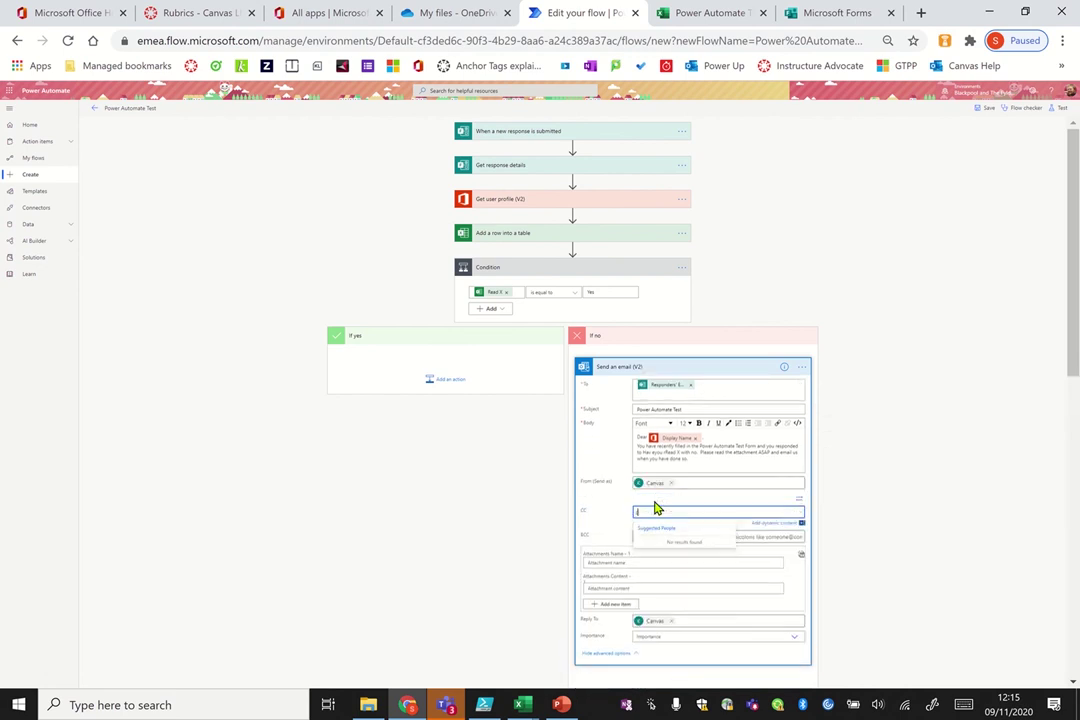
type("canvas")
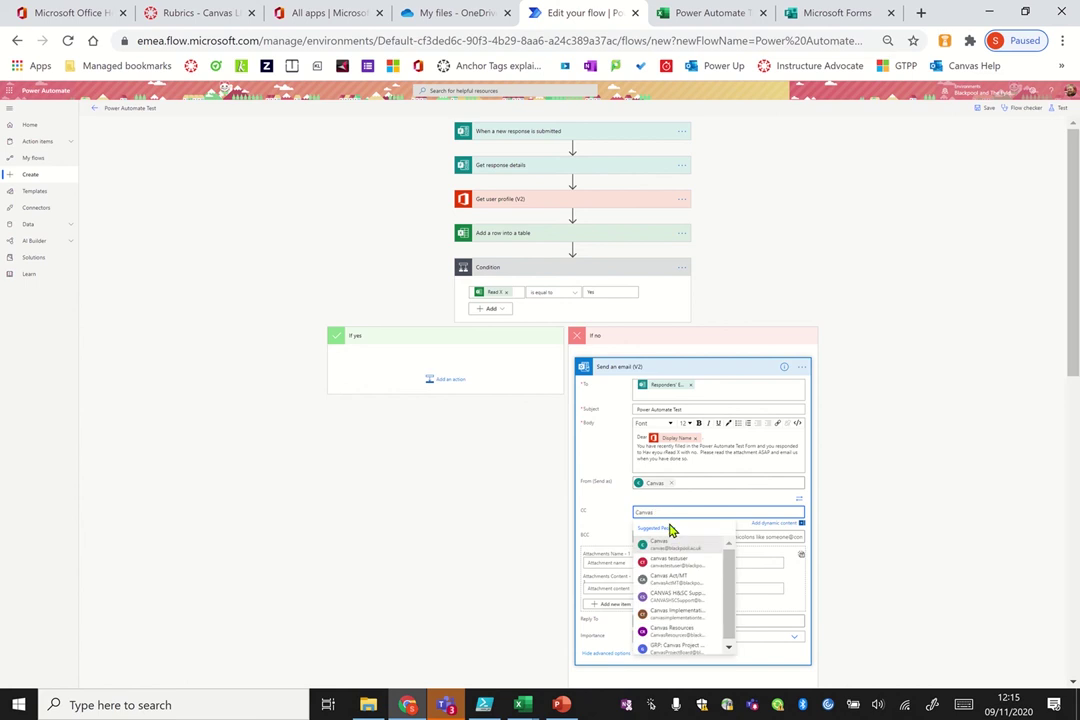
left_click(676, 550)
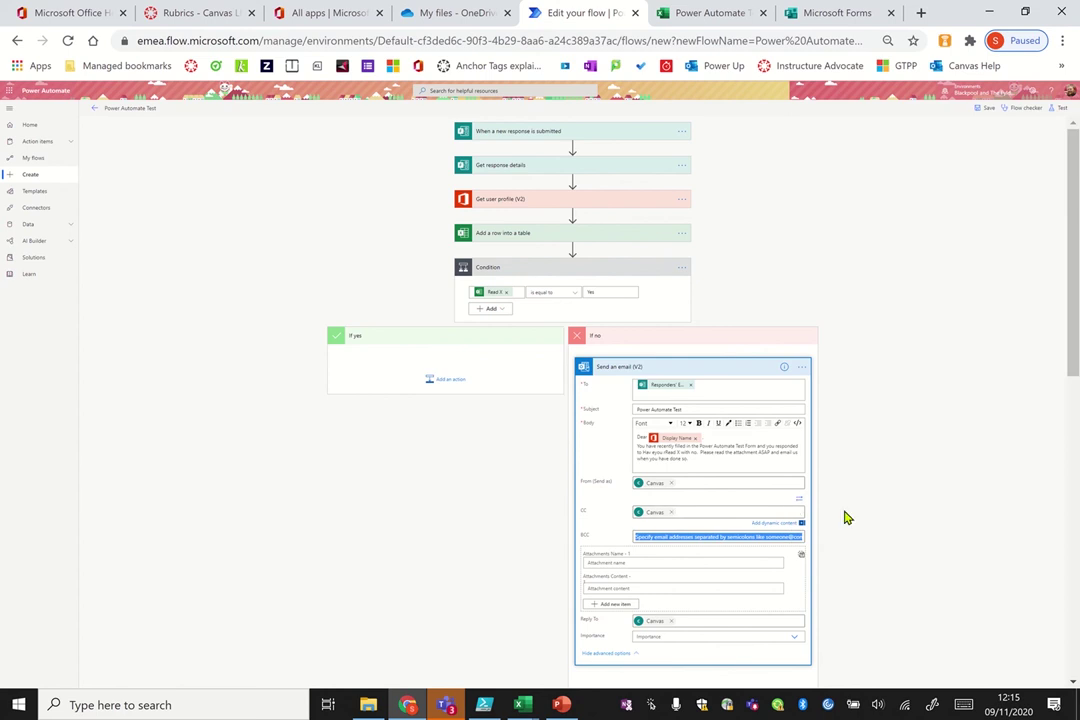
Step: In Condition 3's If no email, set CC to the Canvas mailbox and remove the Canvas address from To
left_click_drag(1073, 341, 1075, 506)
left_click(757, 489)
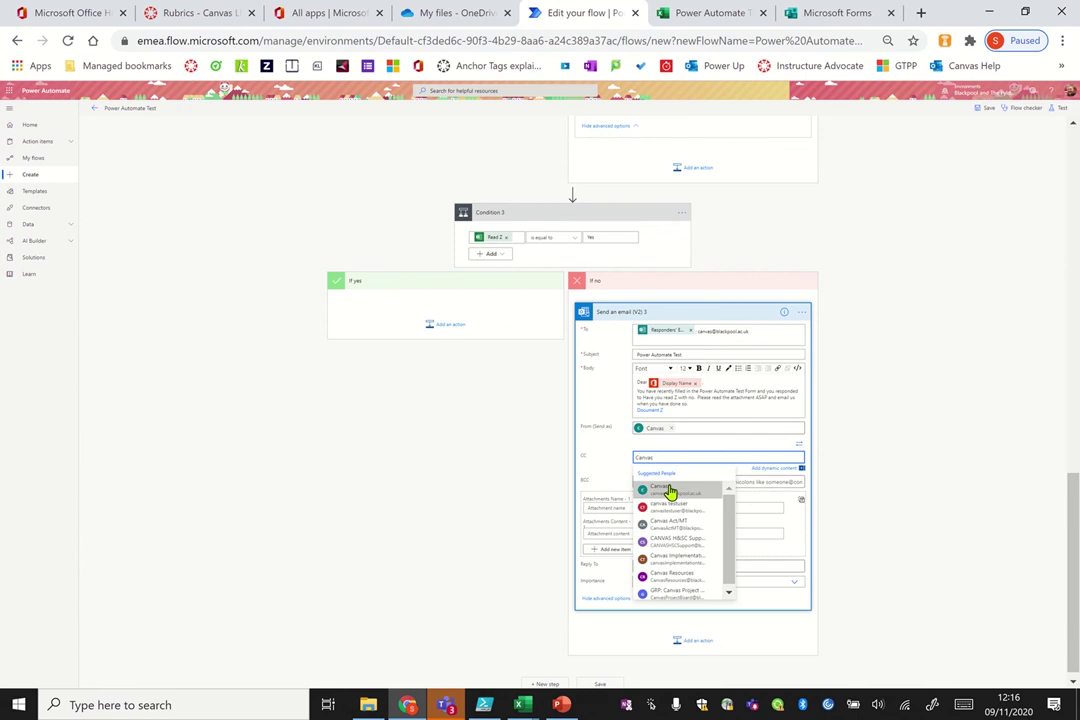
left_click(665, 495)
left_click(755, 332)
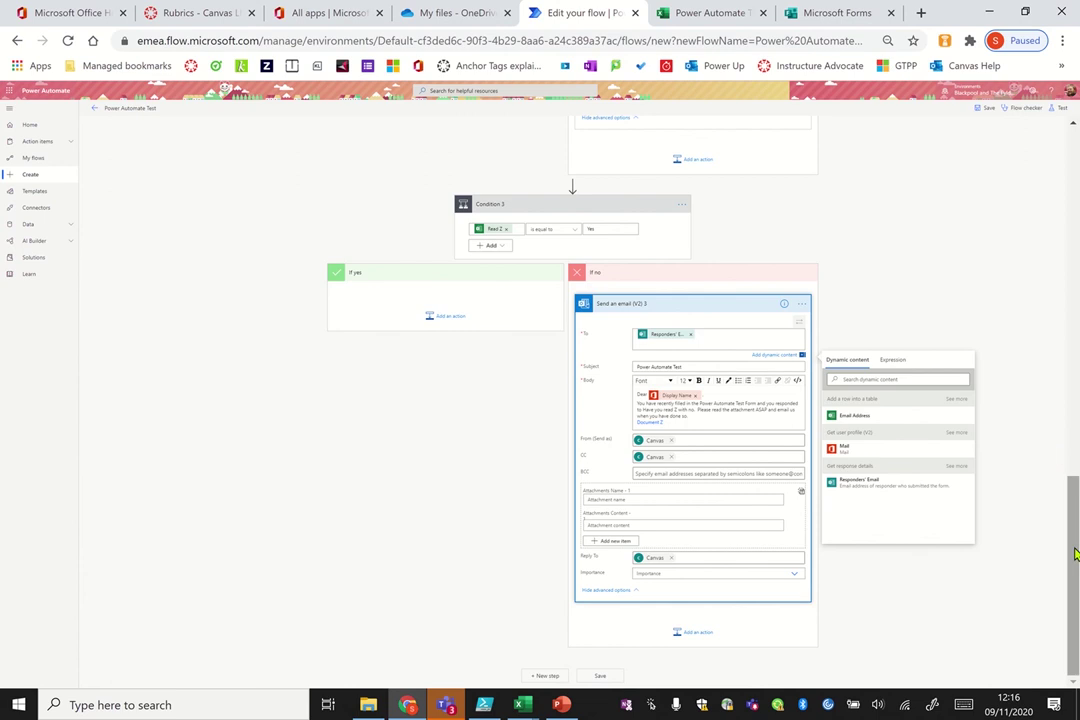
Step: Save the corrected flow and test it again using data from a previous run
scroll(755, 333, "up", 3)
scroll(572, 400, "up", 7)
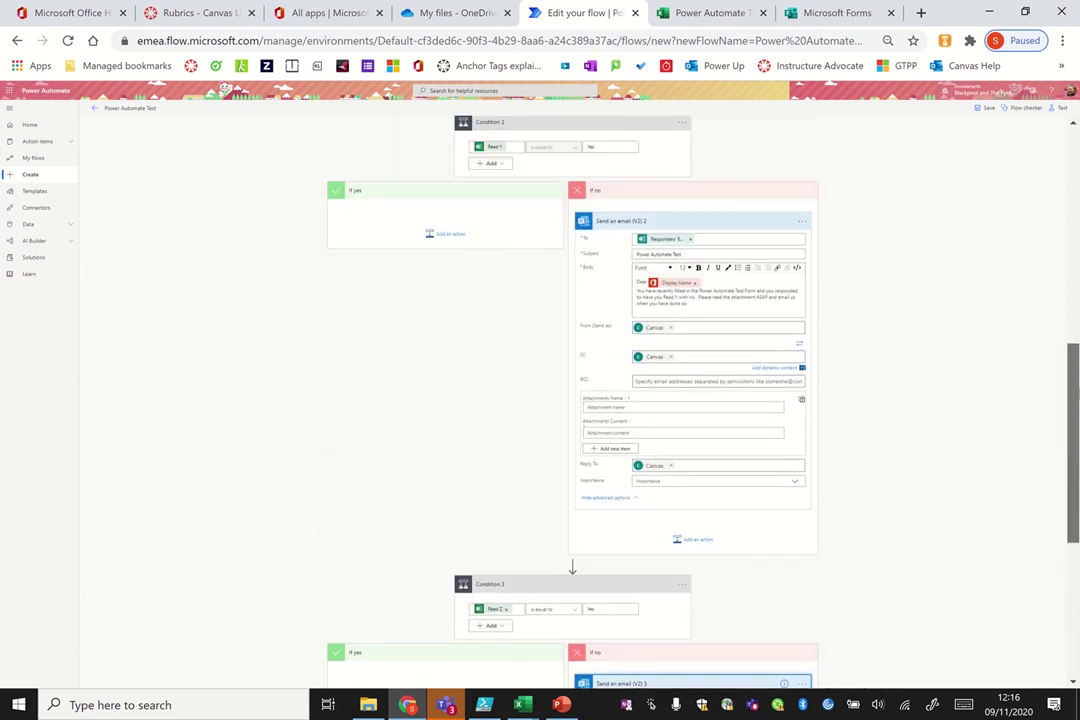
left_click(1058, 108)
left_click(1035, 144)
left_click(972, 214)
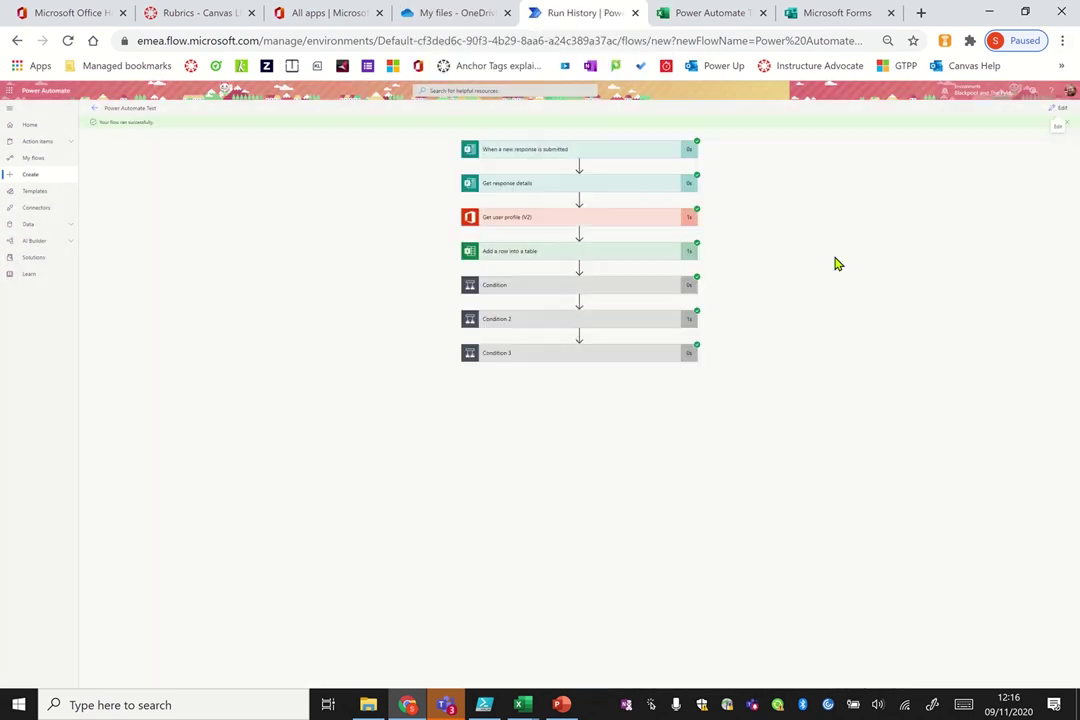